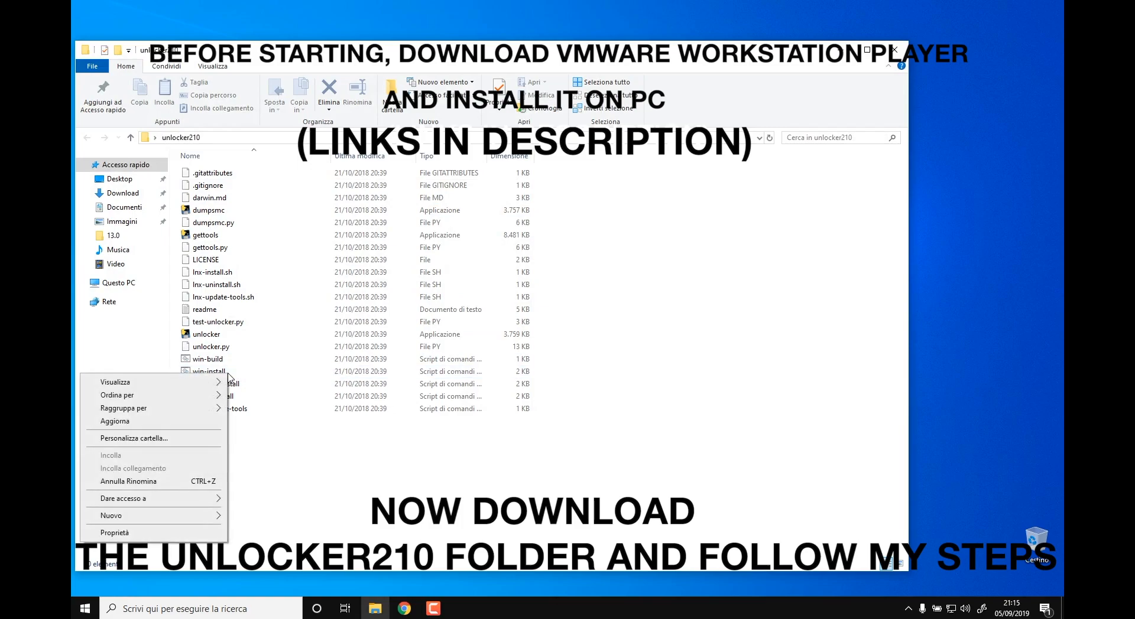
# Step: Run the unlocker210 win-install script as administrator
pyautogui.rightClick(264, 371)
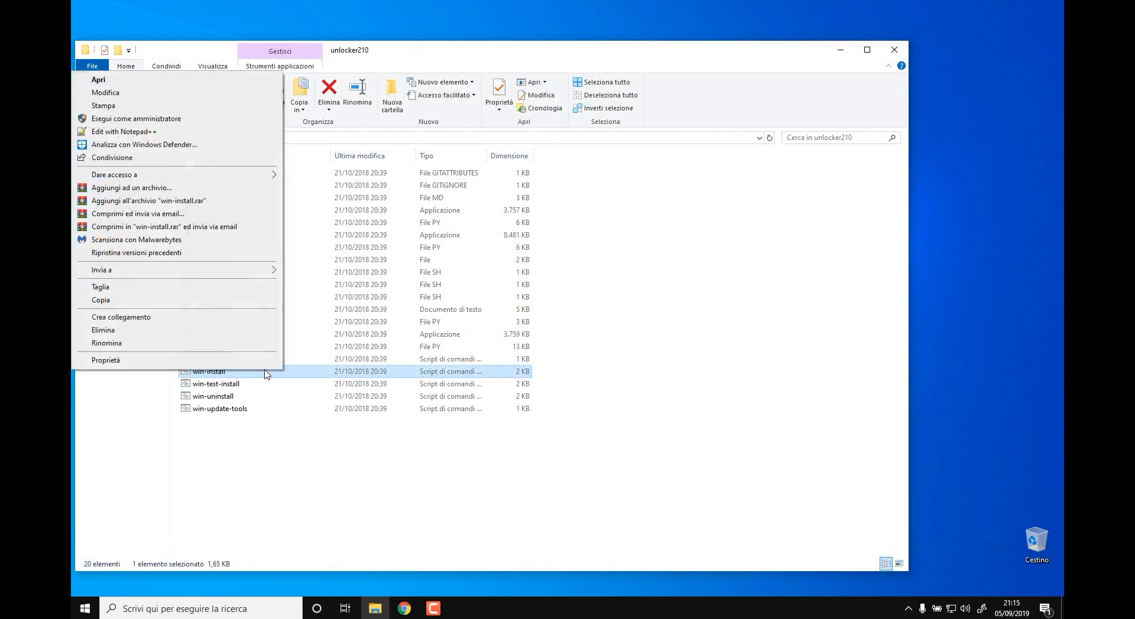
pyautogui.click(153, 120)
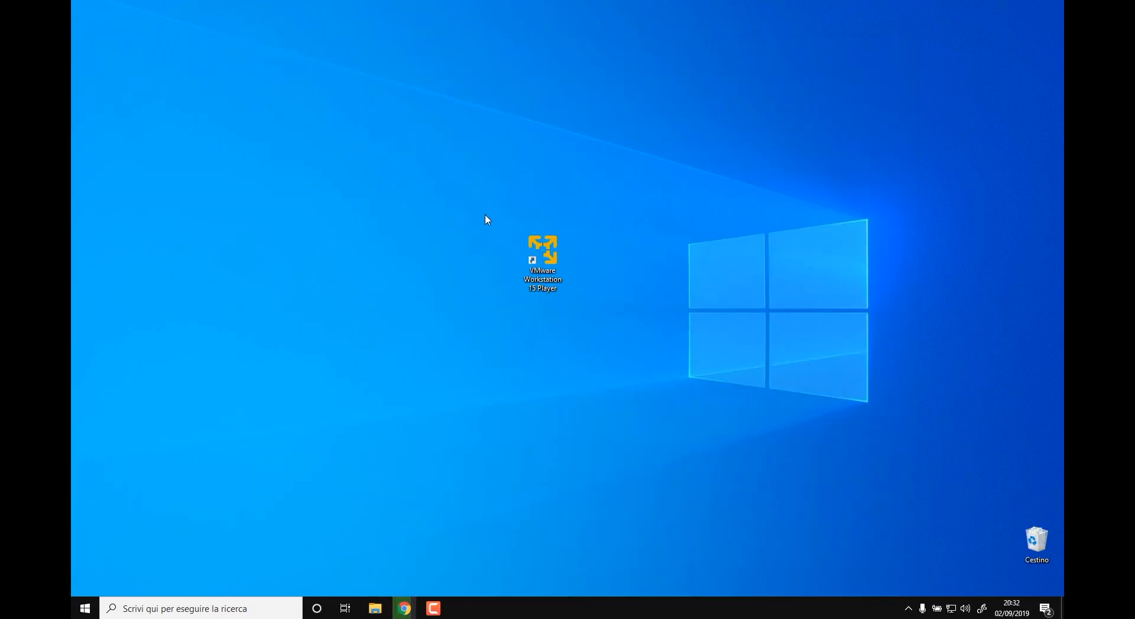
# Step: Launch VMware Workstation Player and maximize its window
pyautogui.click(542, 260)
pyautogui.click(550, 358)
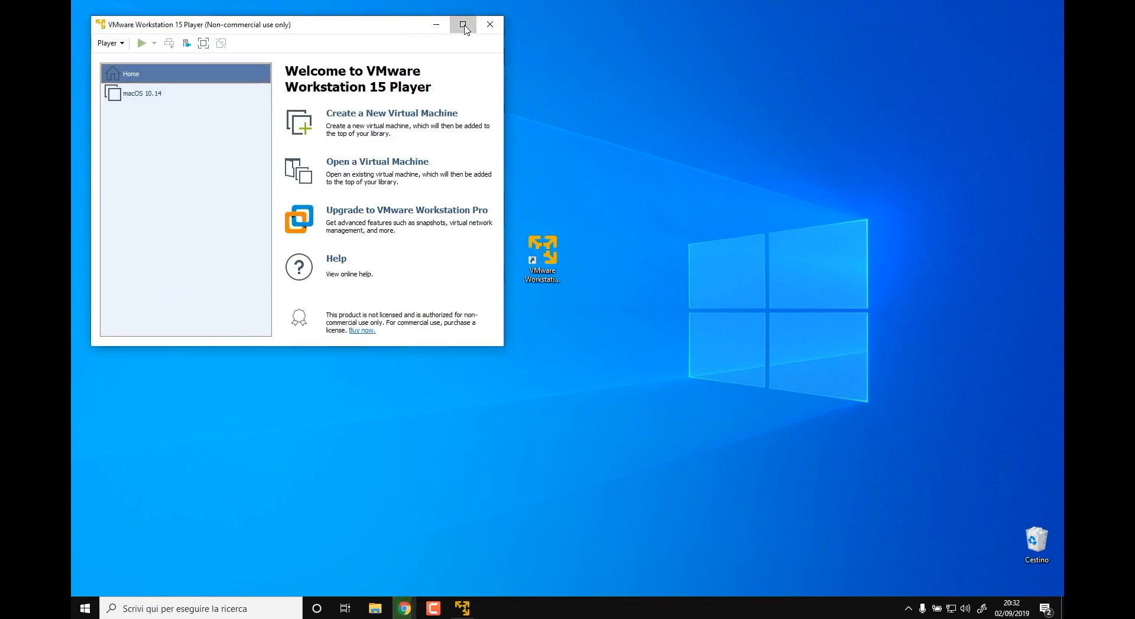
pyautogui.click(463, 24)
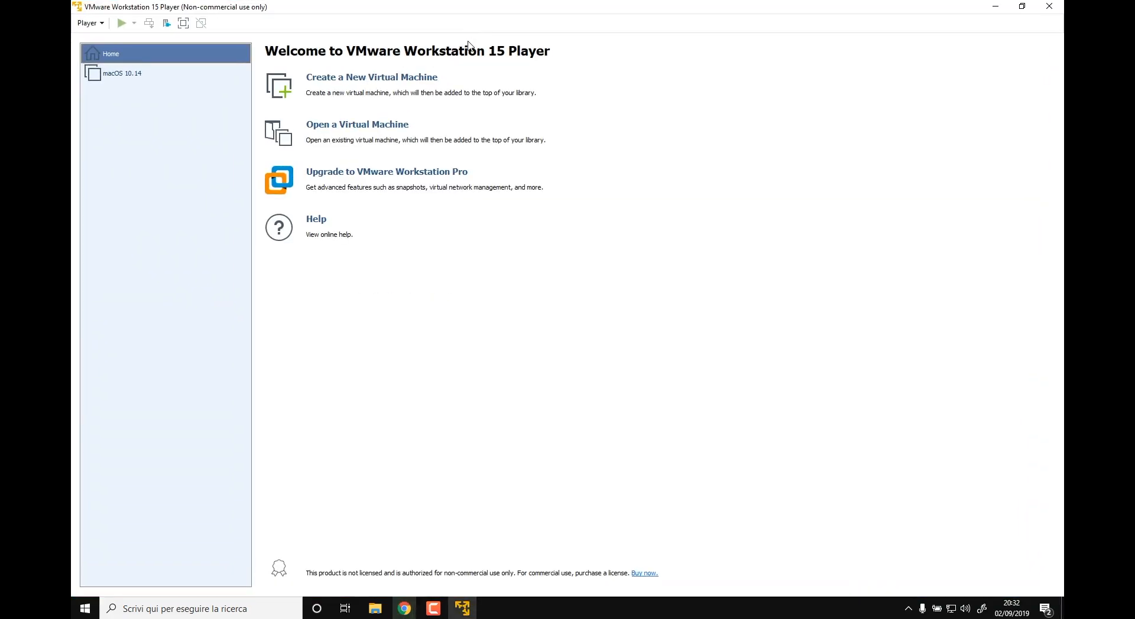
# Step: Create a macOS 10.14 virtual machine with OS installed later and a single-file virtual disk
pyautogui.click(358, 85)
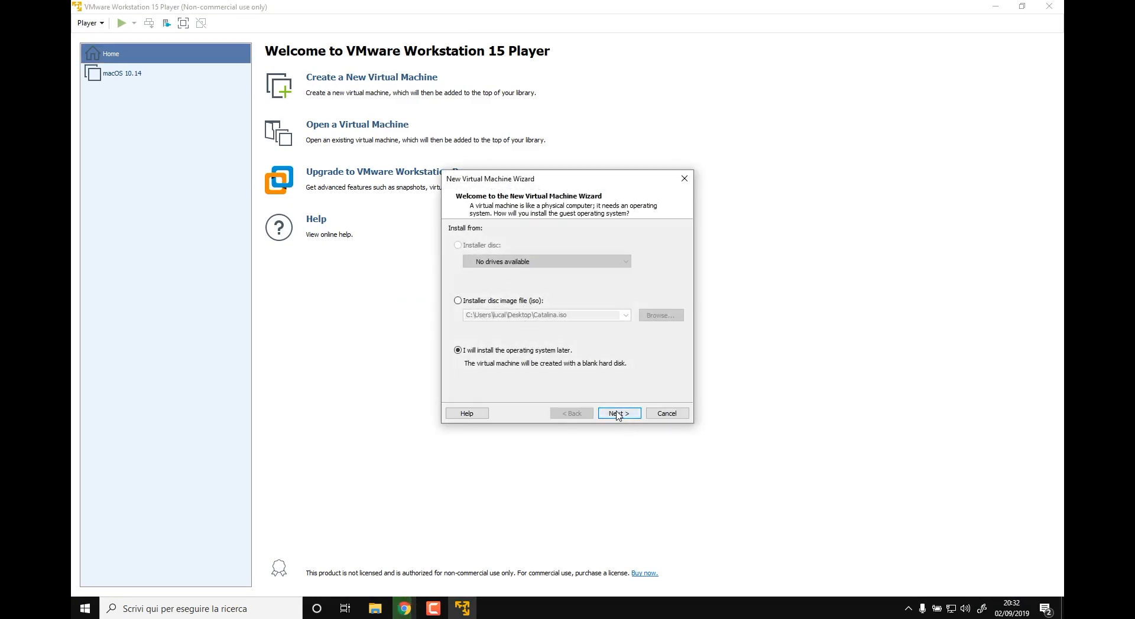
pyautogui.click(621, 415)
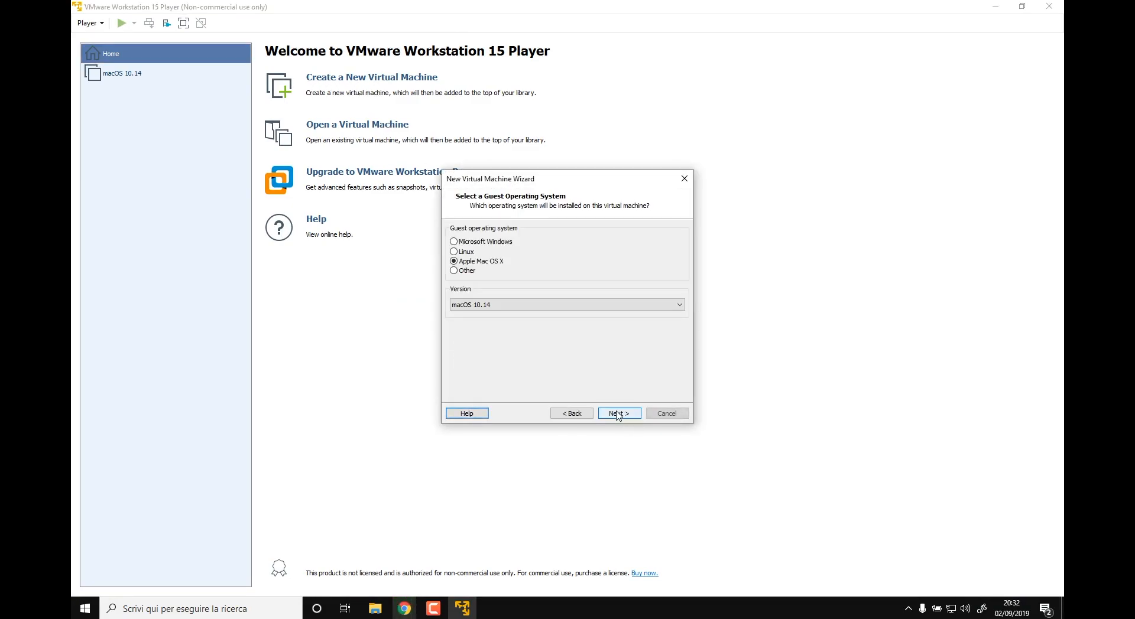
pyautogui.click(490, 306)
pyautogui.click(494, 316)
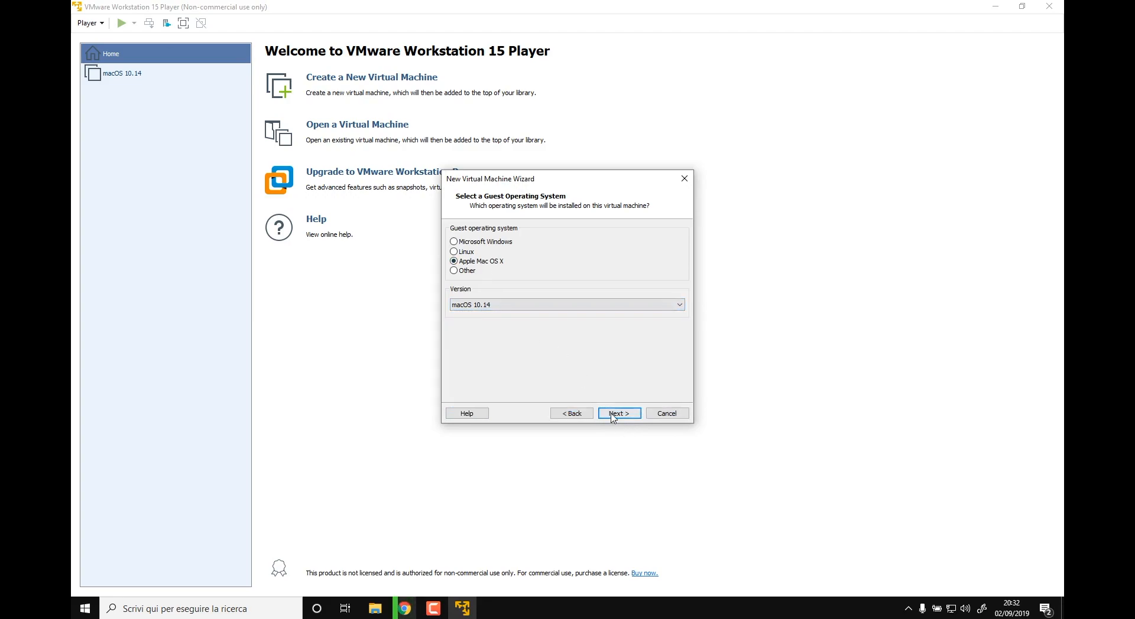
pyautogui.click(613, 415)
pyautogui.click(535, 245)
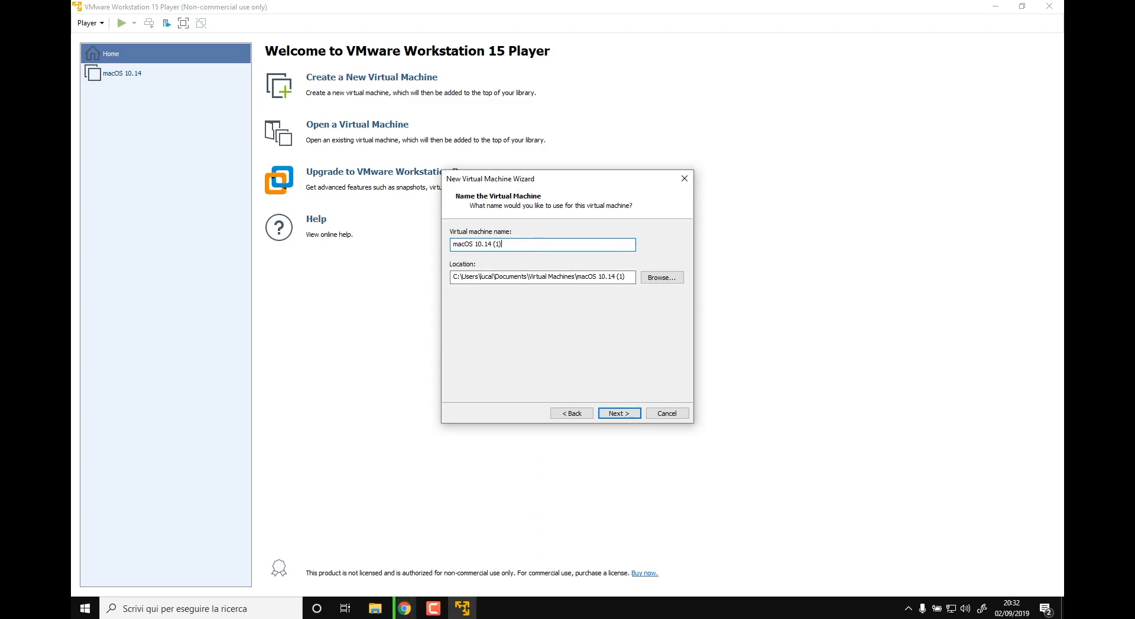
pyautogui.click(618, 415)
pyautogui.click(509, 302)
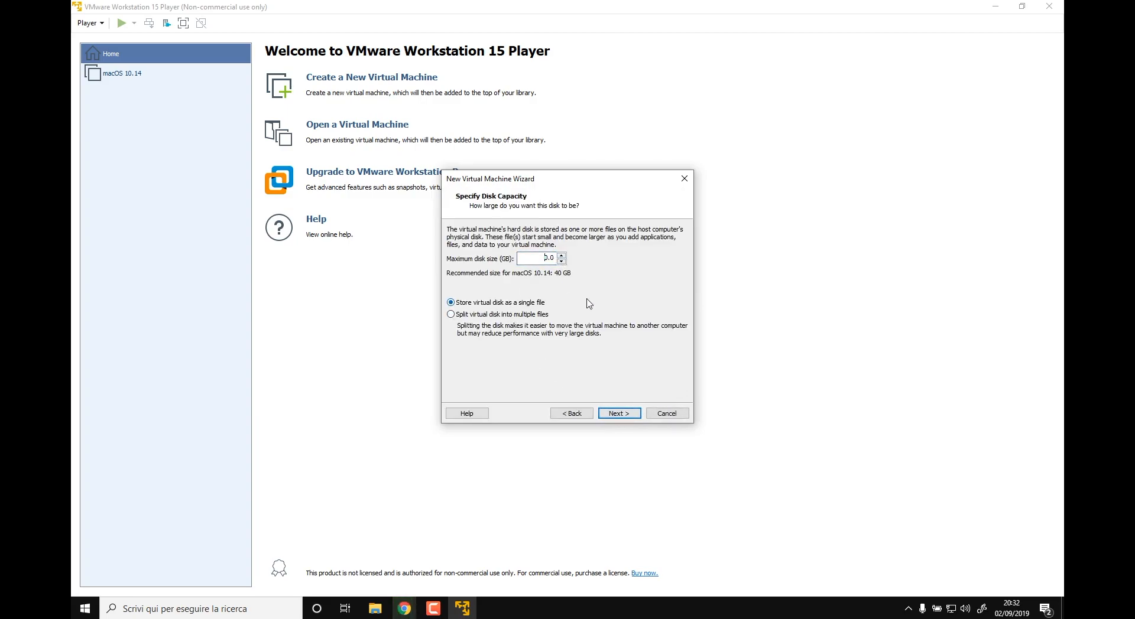
pyautogui.click(617, 415)
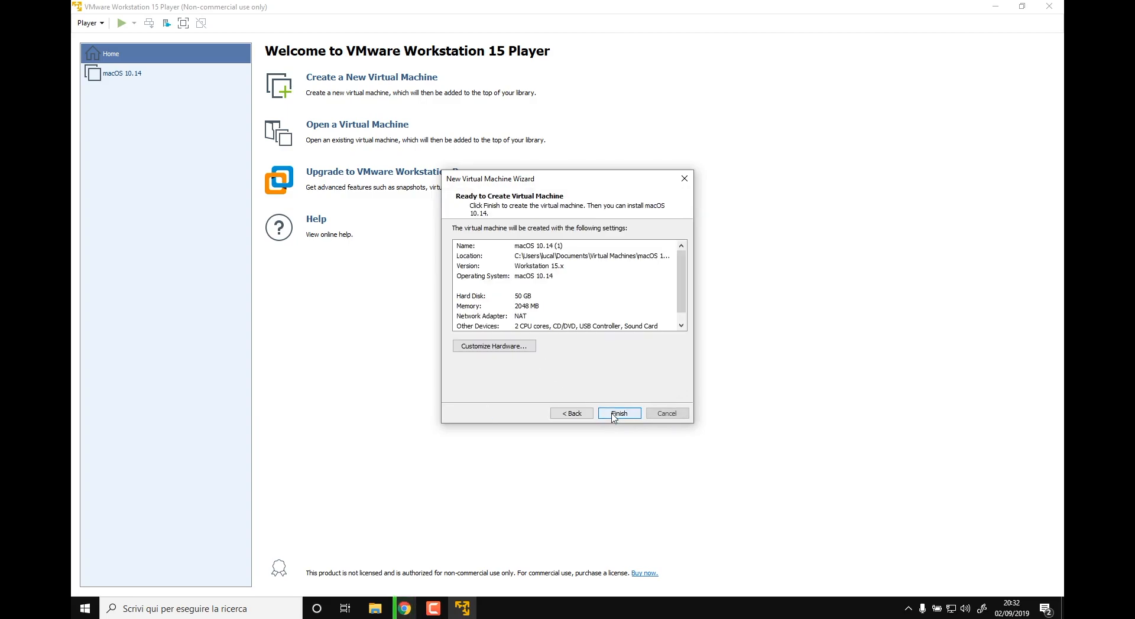
pyautogui.click(617, 414)
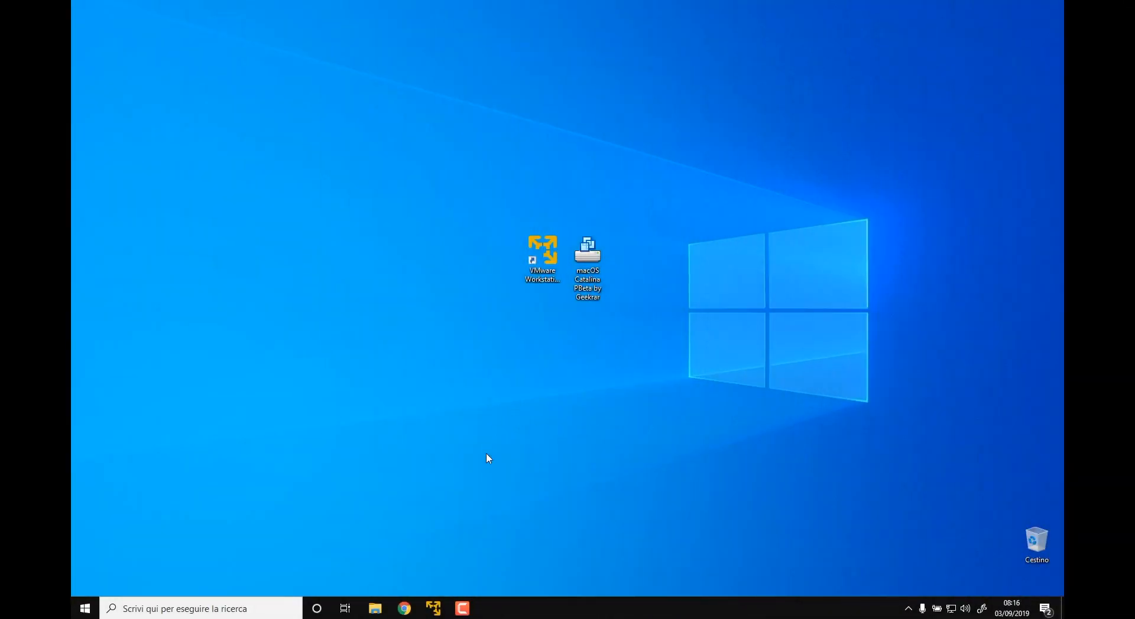
# Step: Minimize the player and move the macOS Catalina file below the VMware desktop shortcut
pyautogui.click(433, 608)
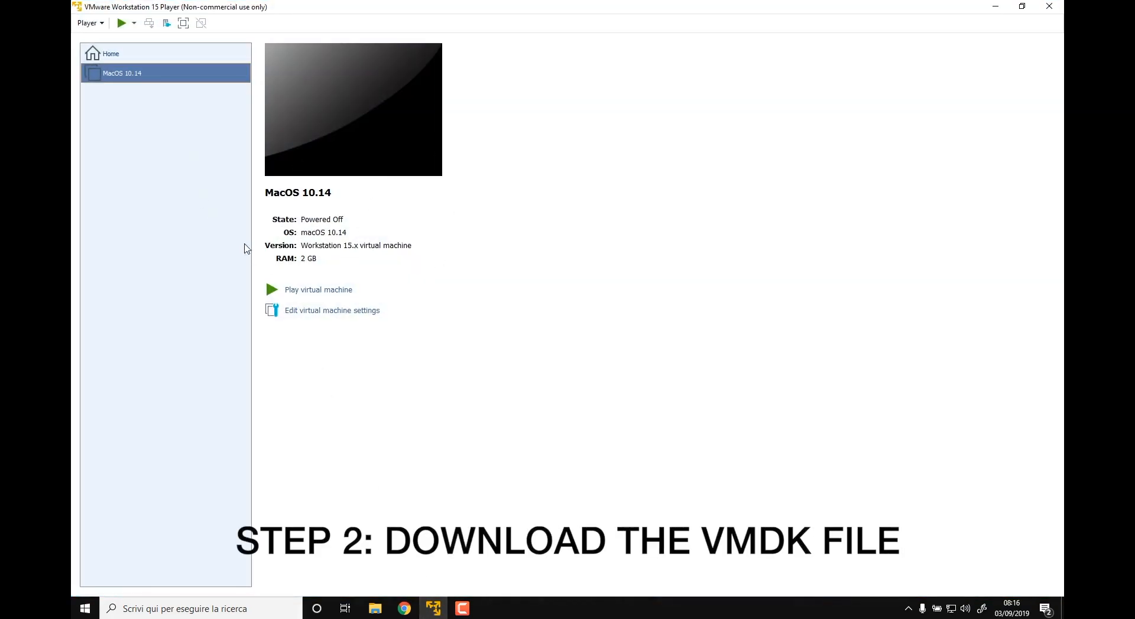
pyautogui.click(995, 6)
pyautogui.moveTo(588, 272); pyautogui.dragTo(566, 430)
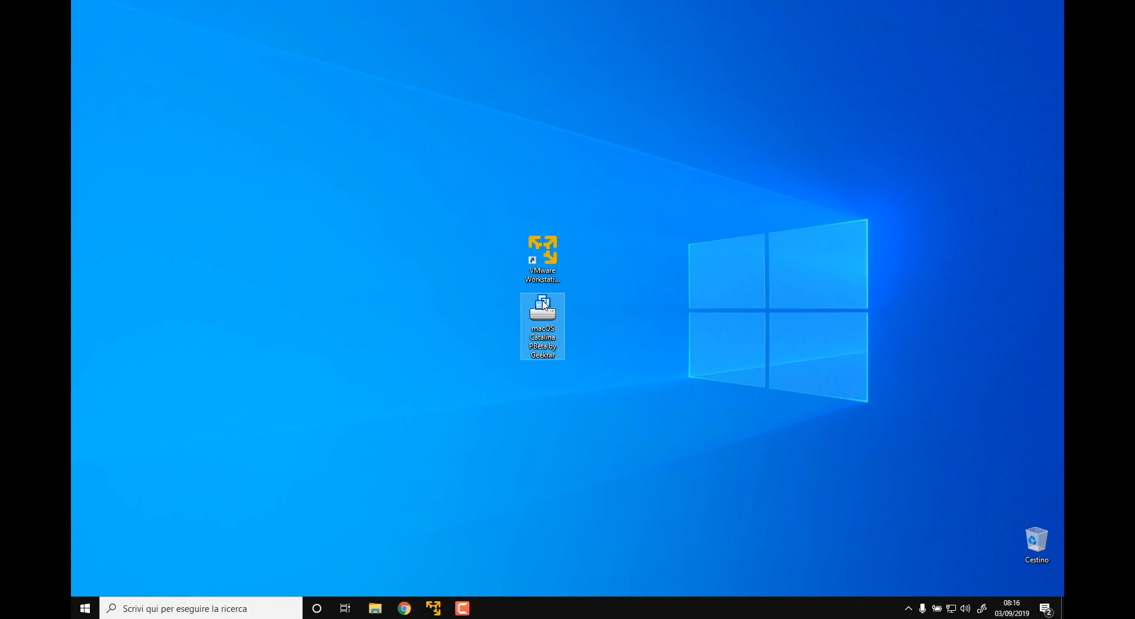
pyautogui.click(499, 399)
# Step: Download the macOS Catalina file from the Drive folder, then close Chrome
pyautogui.click(404, 608)
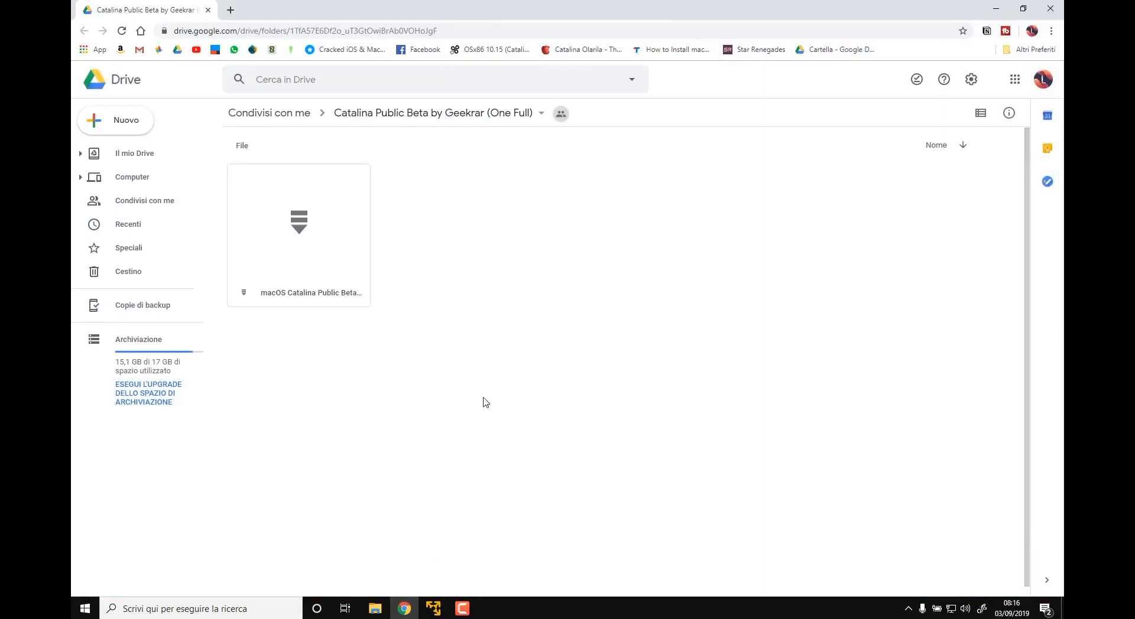
pyautogui.rightClick(309, 233)
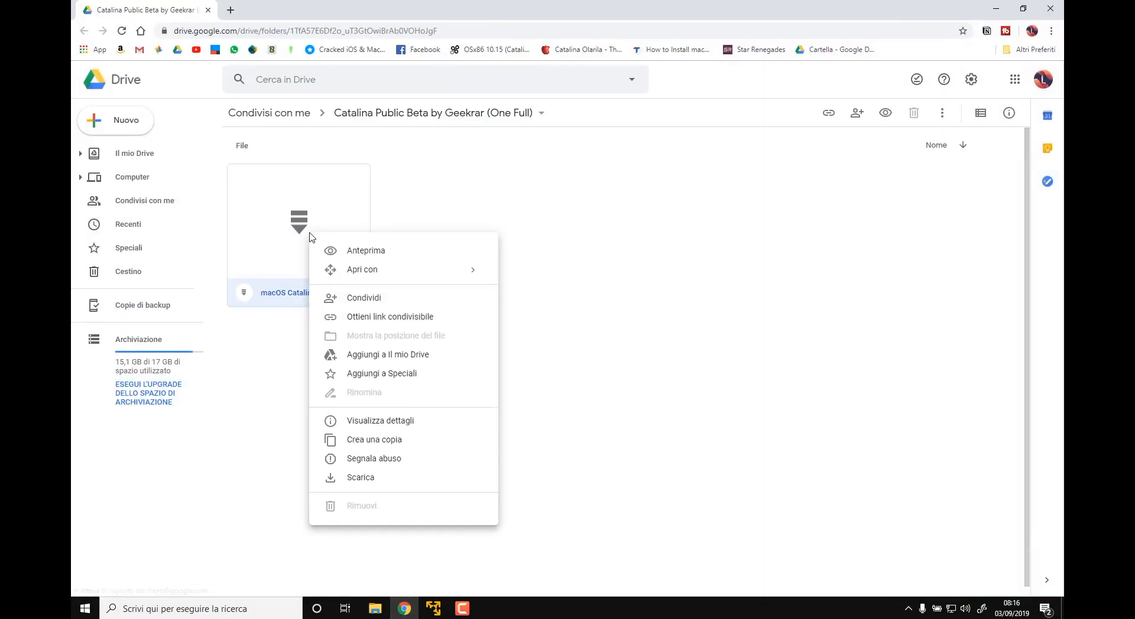
pyautogui.click(549, 459)
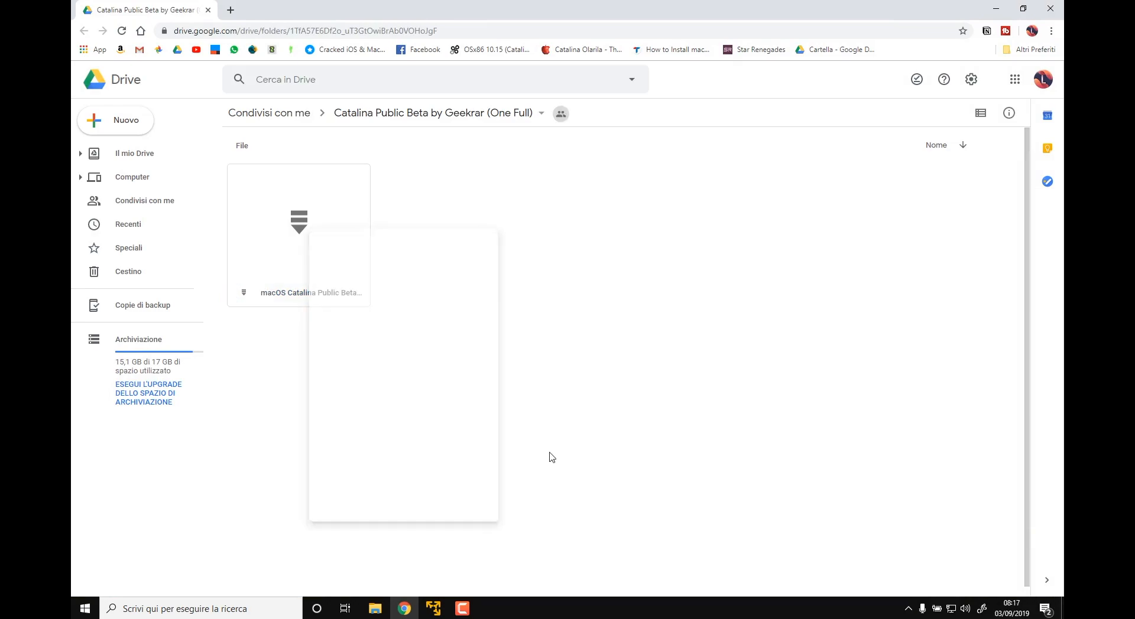
pyautogui.click(1056, 4)
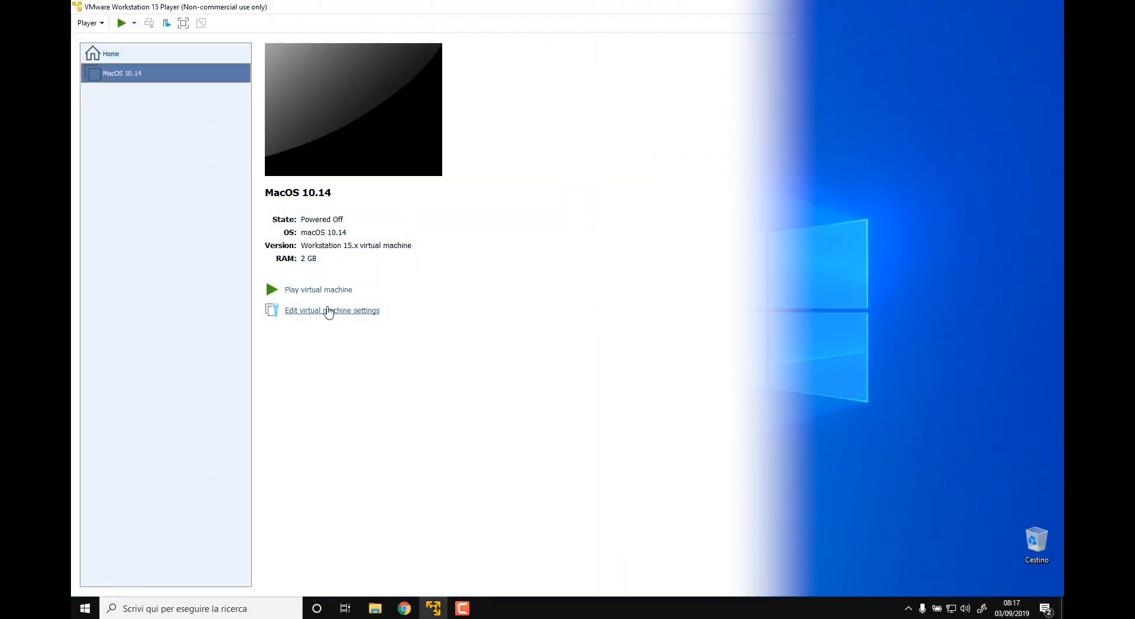
# Step: Remove the default SATA hard disk and set the machine's memory to 4096 MB
pyautogui.click(338, 309)
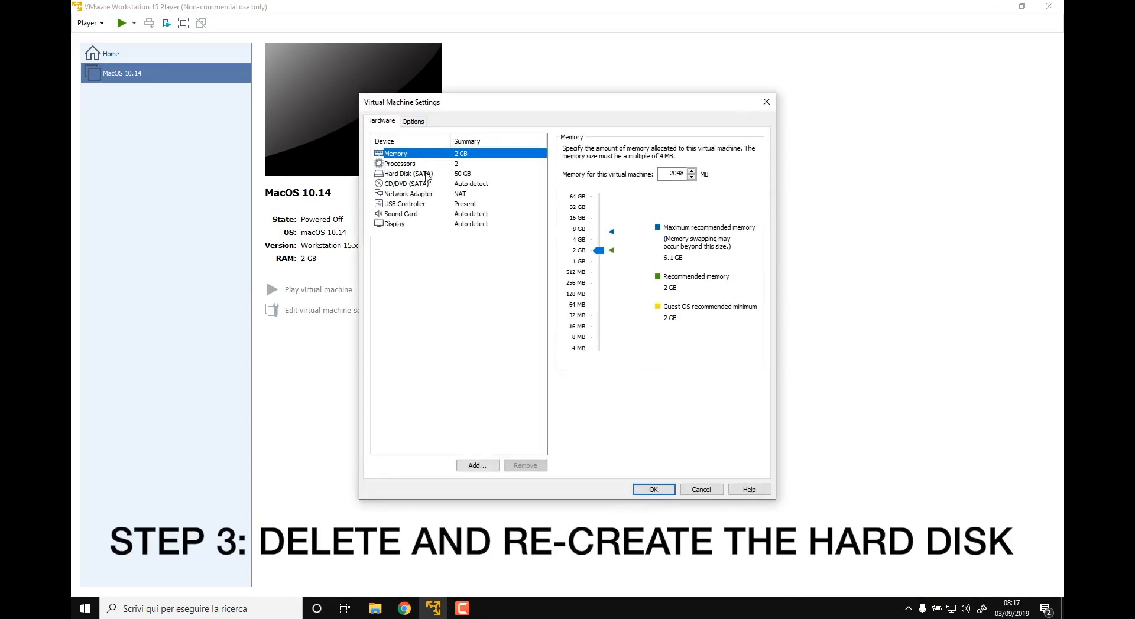
pyautogui.click(500, 173)
pyautogui.click(524, 466)
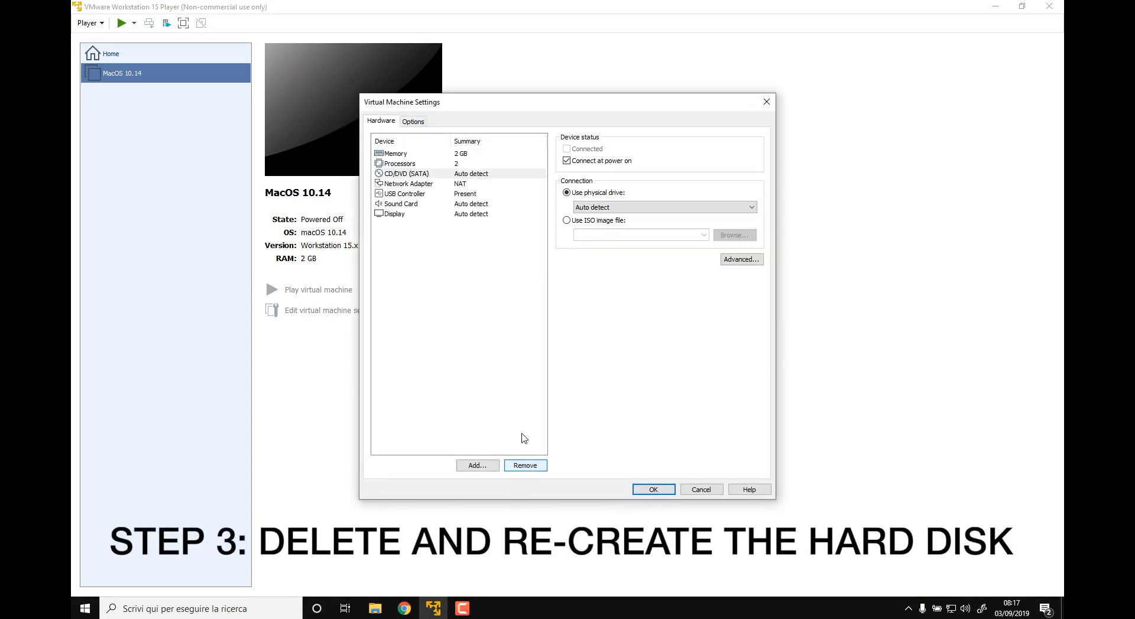
pyautogui.click(439, 155)
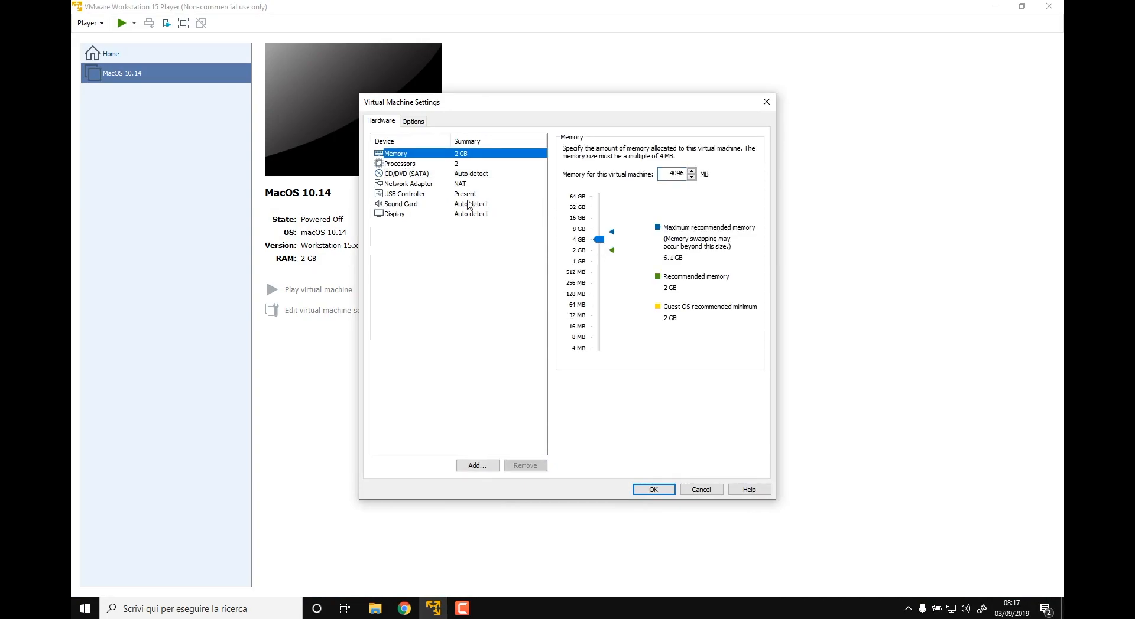
pyautogui.click(457, 383)
# Step: Attach the existing macOS Catalina PBeta by Geekrar.vmdk as a SATA disk, keeping its format
pyautogui.click(476, 465)
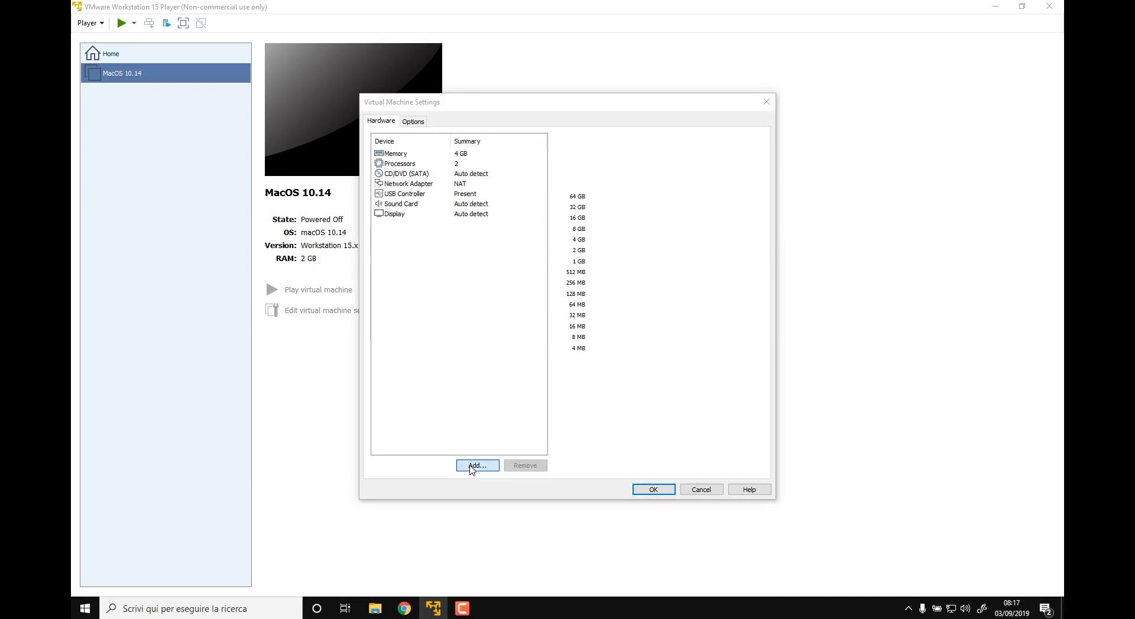
pyautogui.click(618, 420)
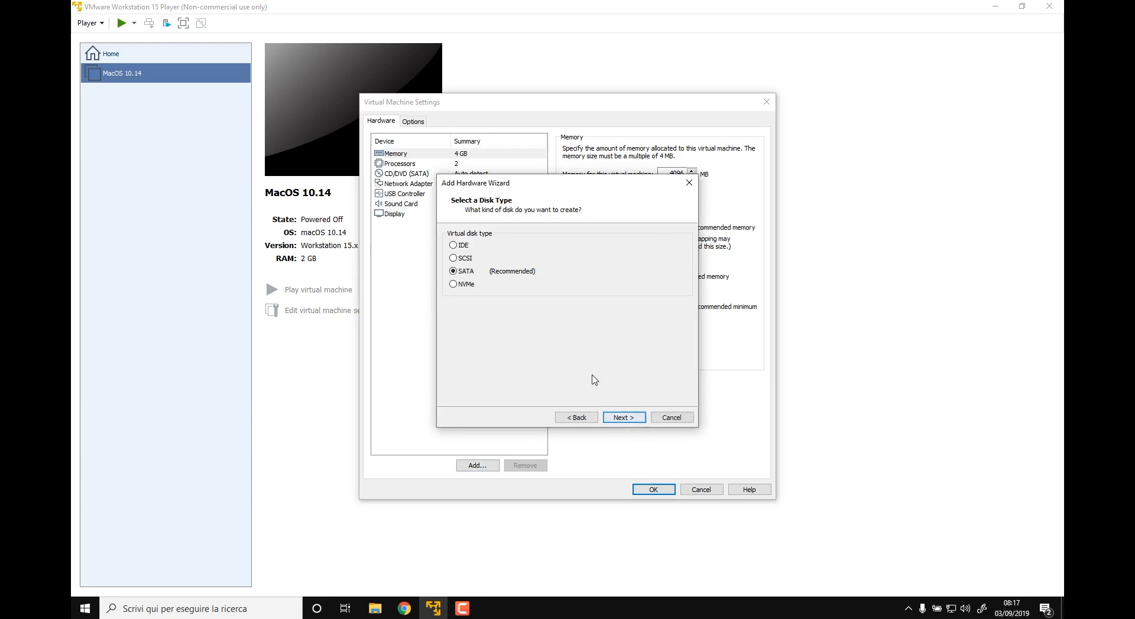
pyautogui.click(642, 420)
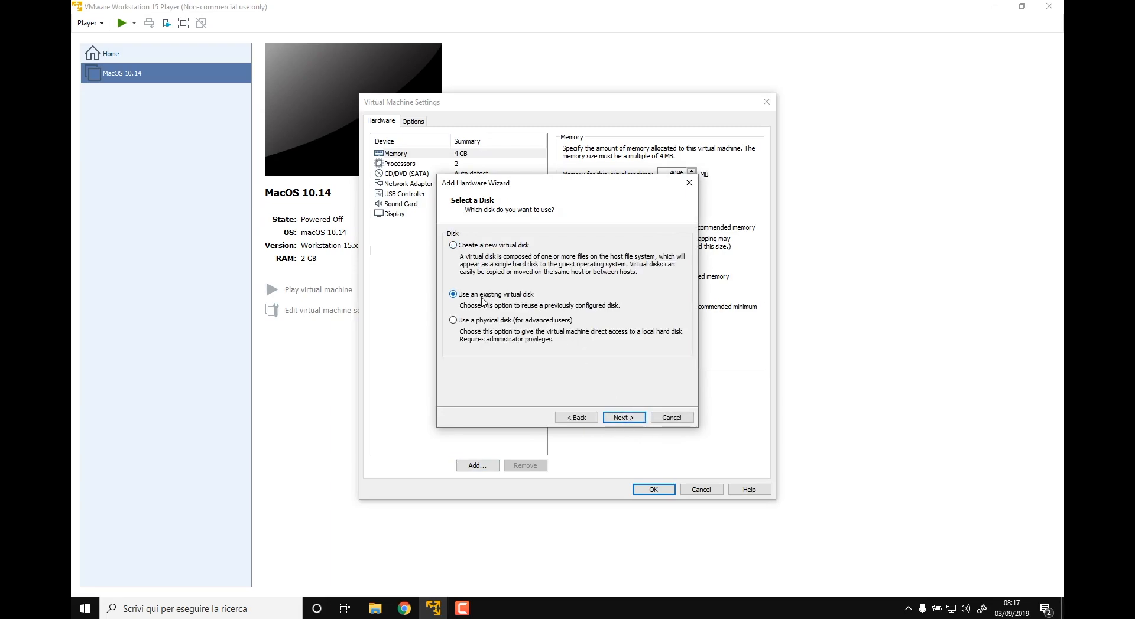
pyautogui.click(625, 416)
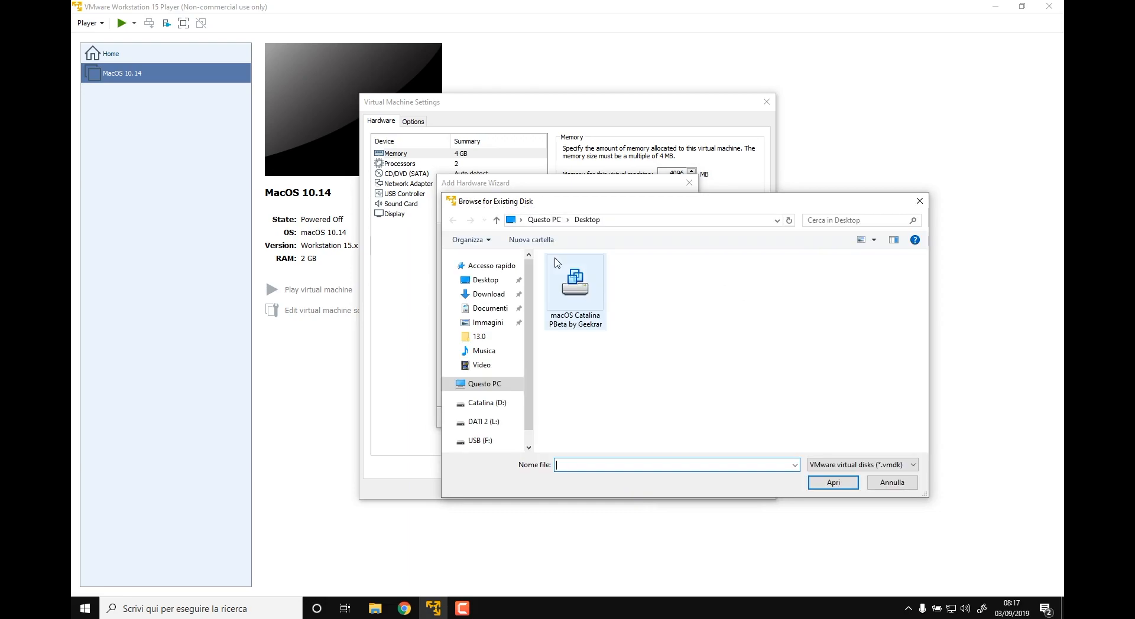
pyautogui.click(578, 297)
pyautogui.doubleClick(578, 298)
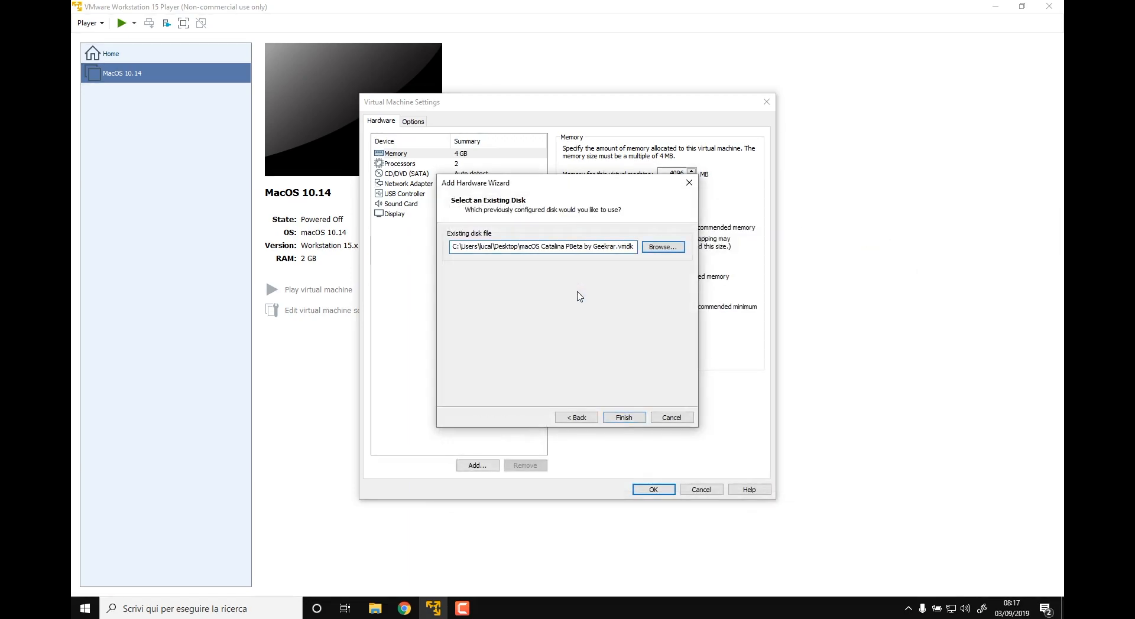
pyautogui.click(625, 417)
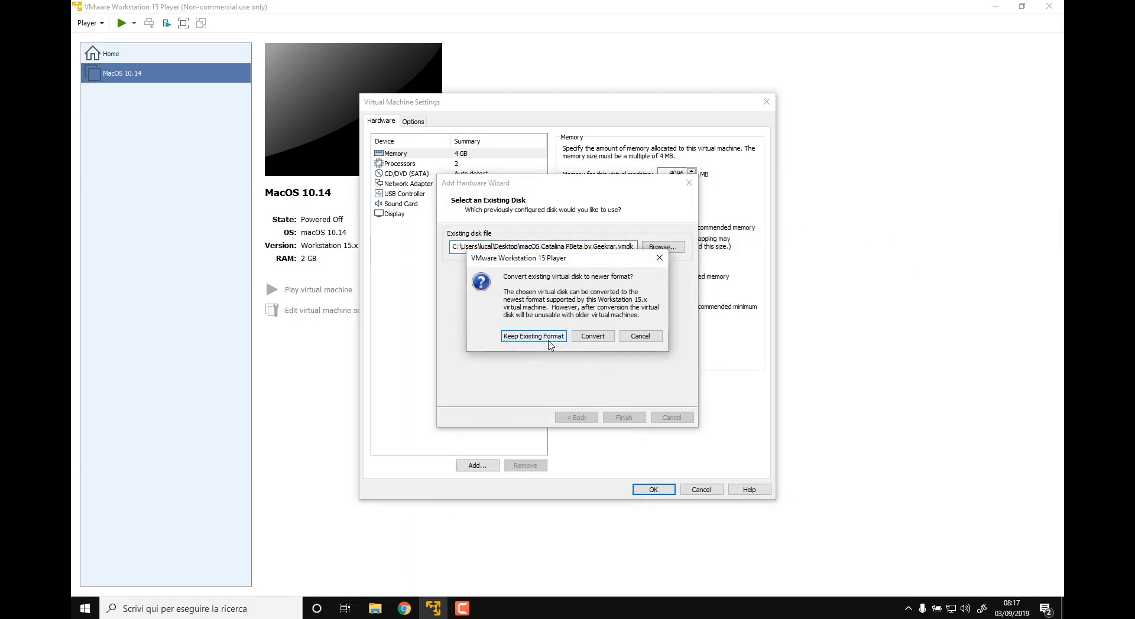
pyautogui.click(548, 341)
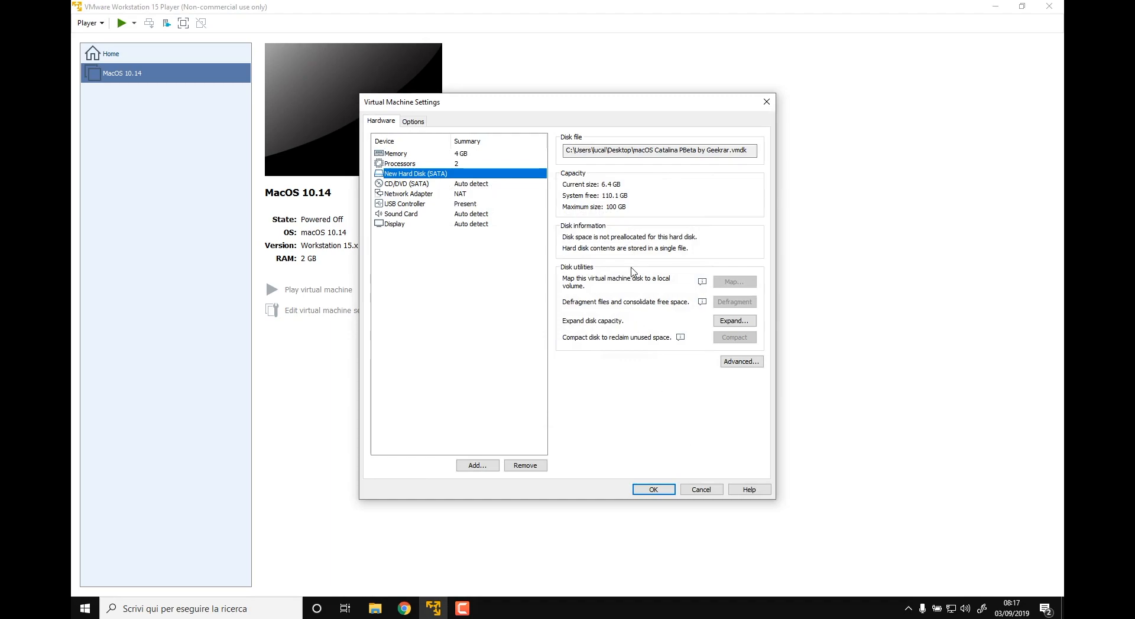
pyautogui.click(664, 490)
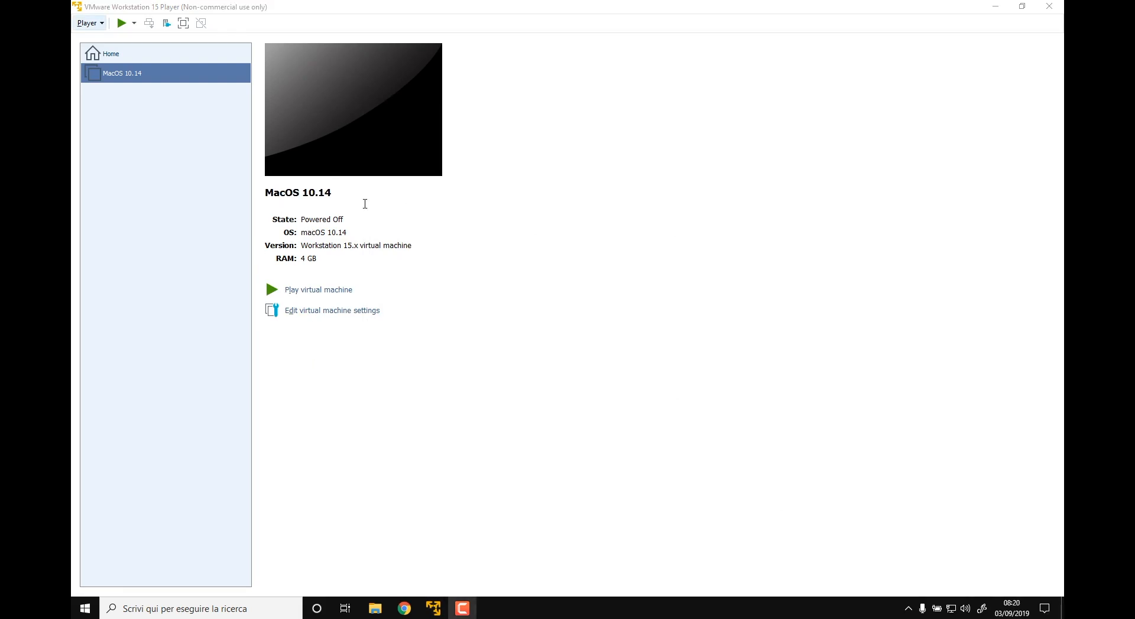
# Step: Set the MacOS 10.14 machine's guest OS to Microsoft Windows 10 x64, then quit the player
pyautogui.click(296, 313)
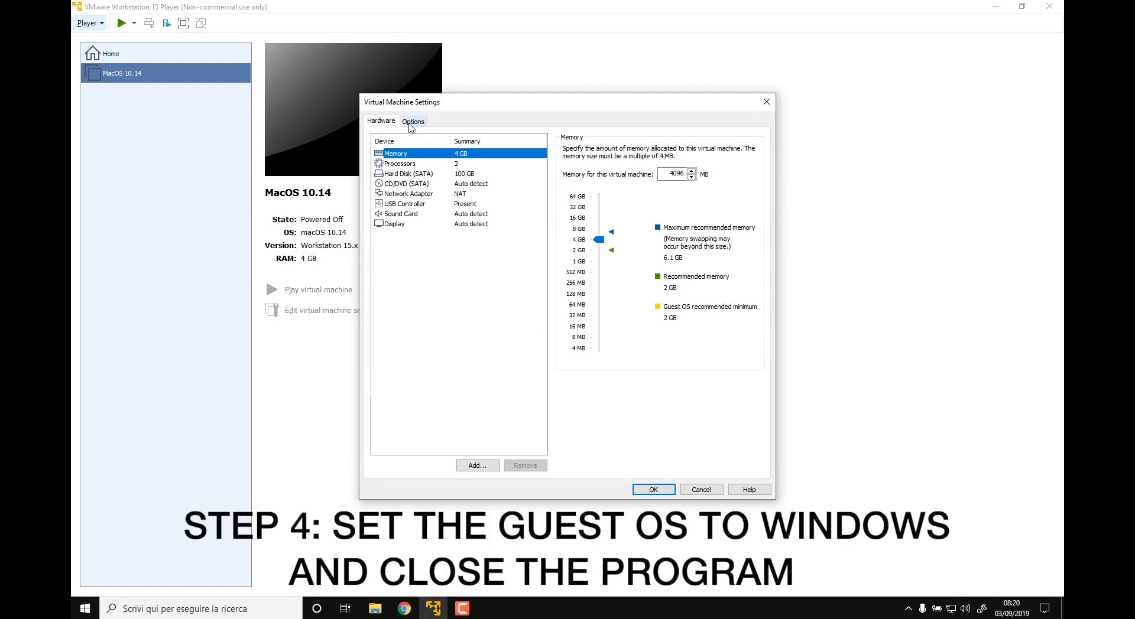
pyautogui.click(412, 122)
pyautogui.click(587, 185)
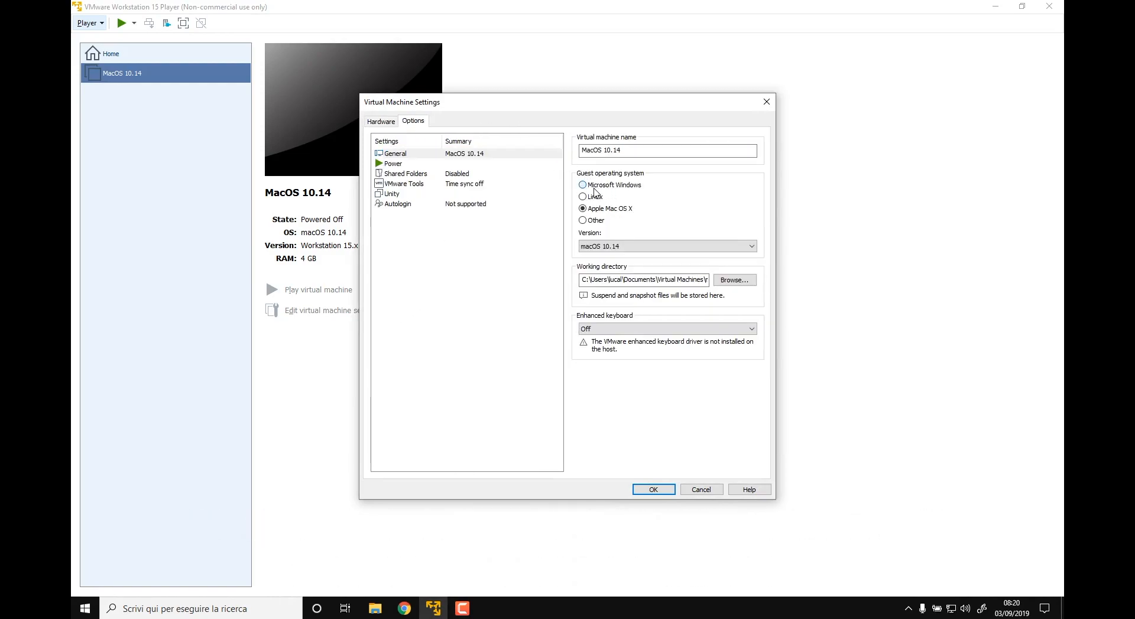
pyautogui.click(650, 490)
pyautogui.click(1063, 1)
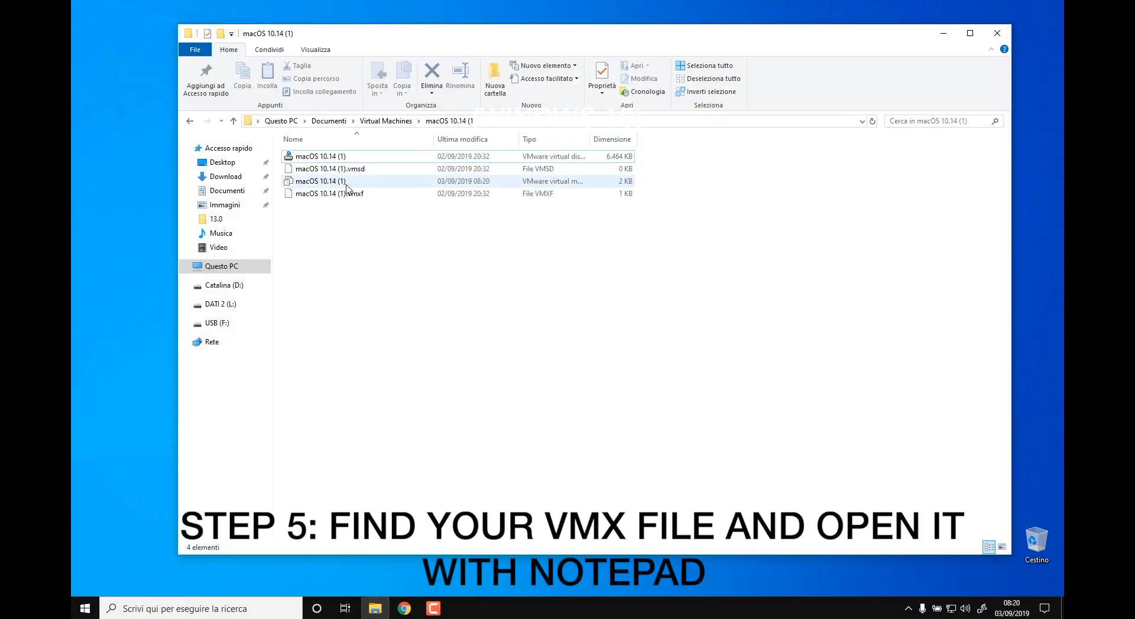
# Step: Open the macOS 10.14 (1) .vmx file with Edit with Notepad++
pyautogui.click(286, 185)
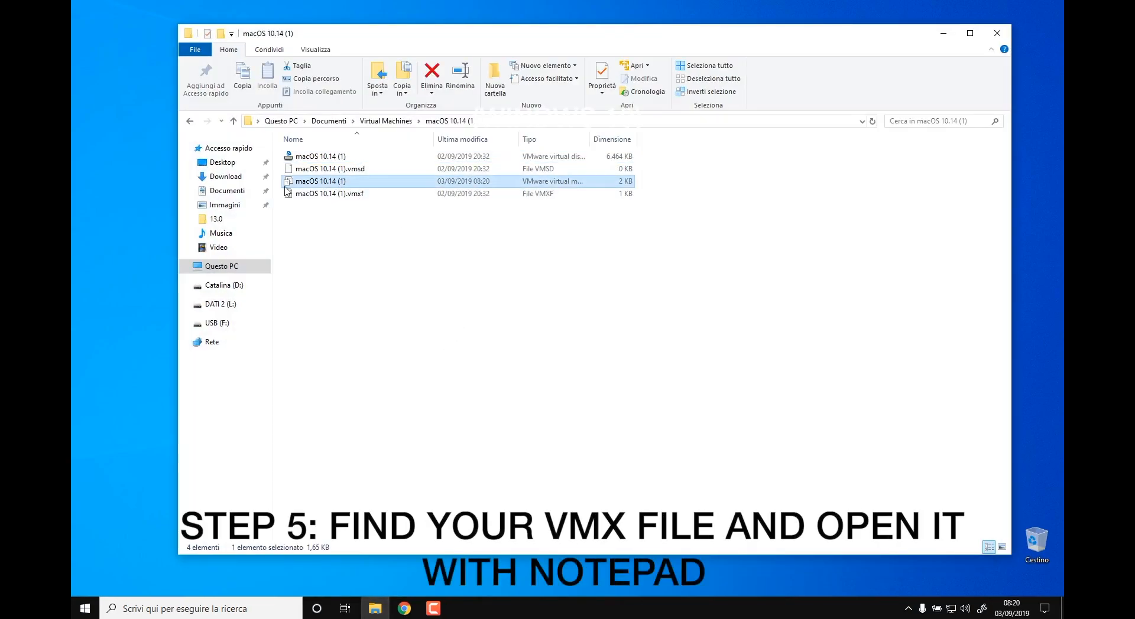
pyautogui.doubleClick(345, 182)
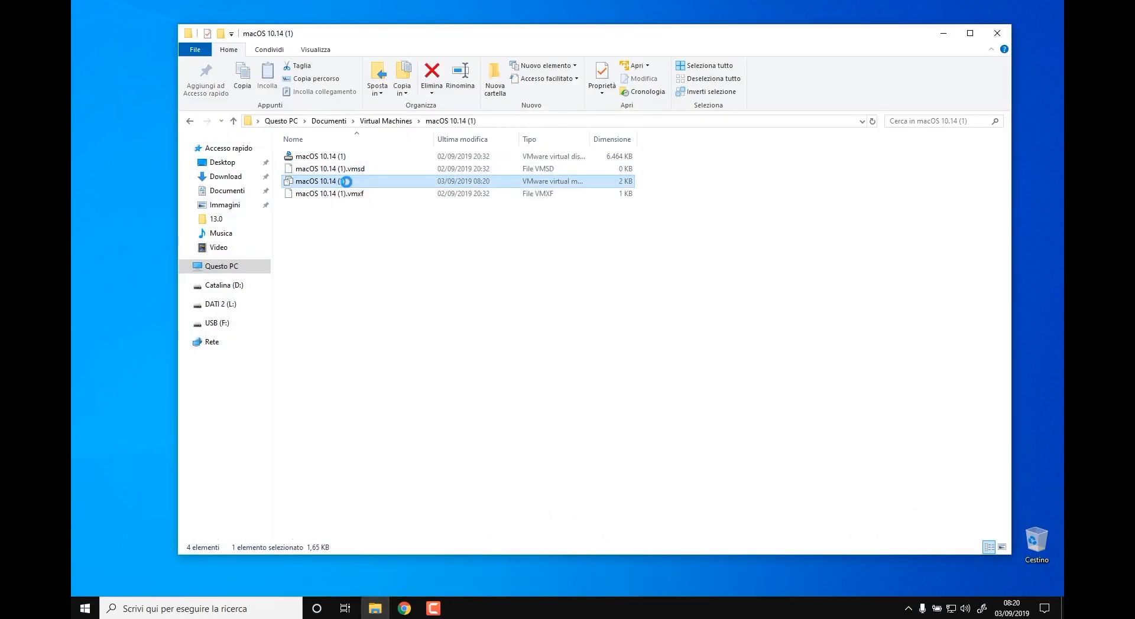
pyautogui.rightClick(346, 181)
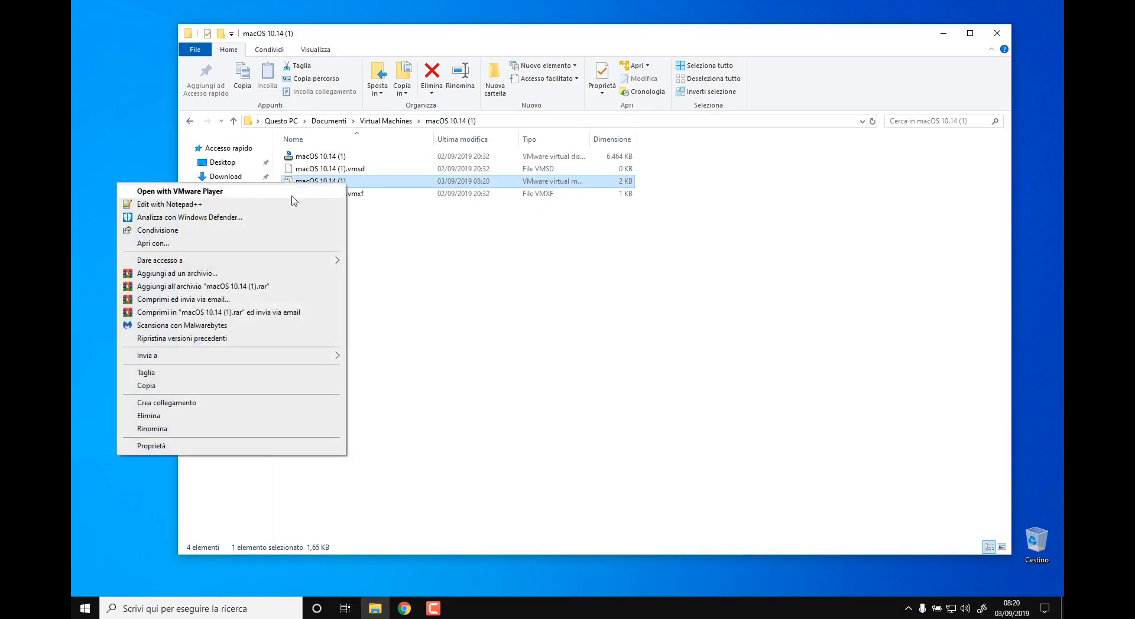
pyautogui.click(208, 206)
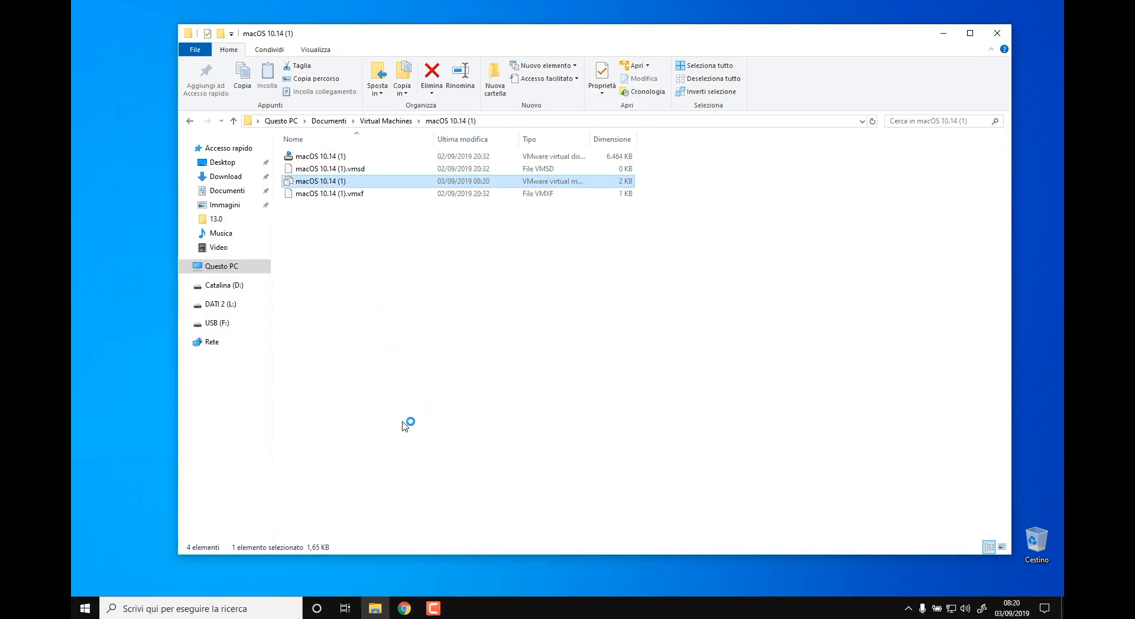
# Step: Append smc.version = 0 as the .vmx file's last line, save, and close Notepad++ and Explorer
pyautogui.scroll(-9, 390, 343)
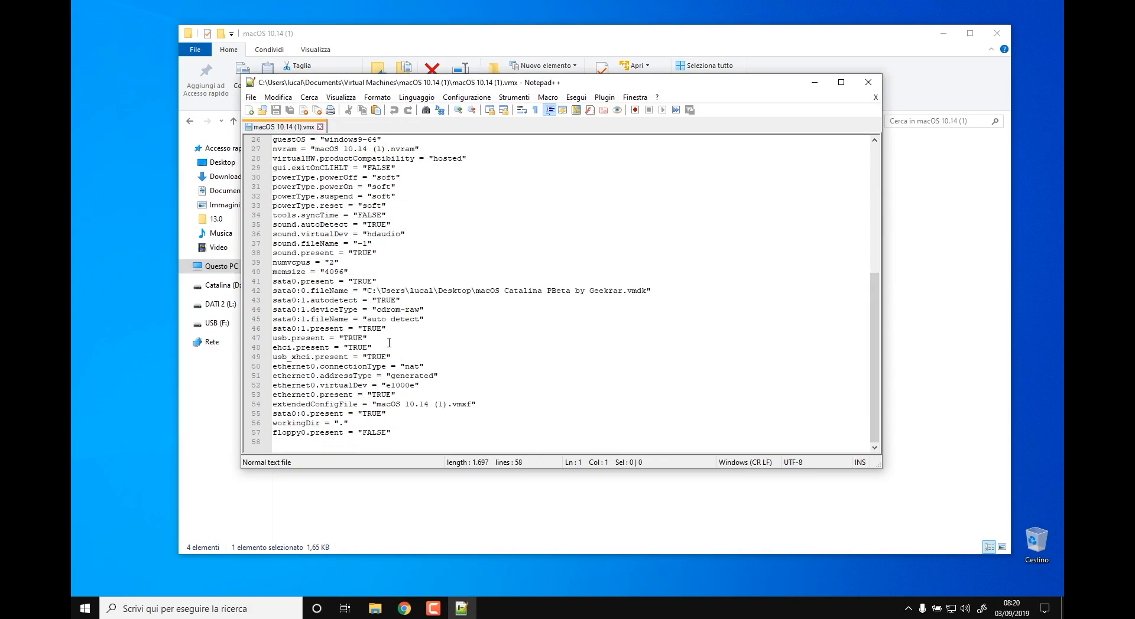
pyautogui.click(323, 442)
pyautogui.write('sm')
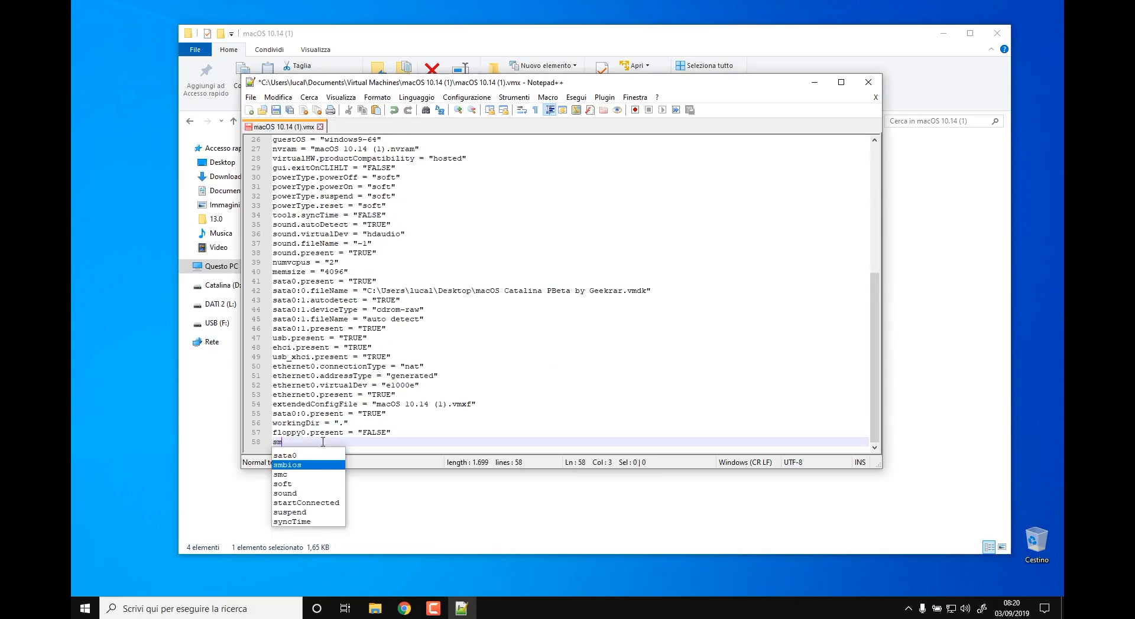
pyautogui.write('c.ver')
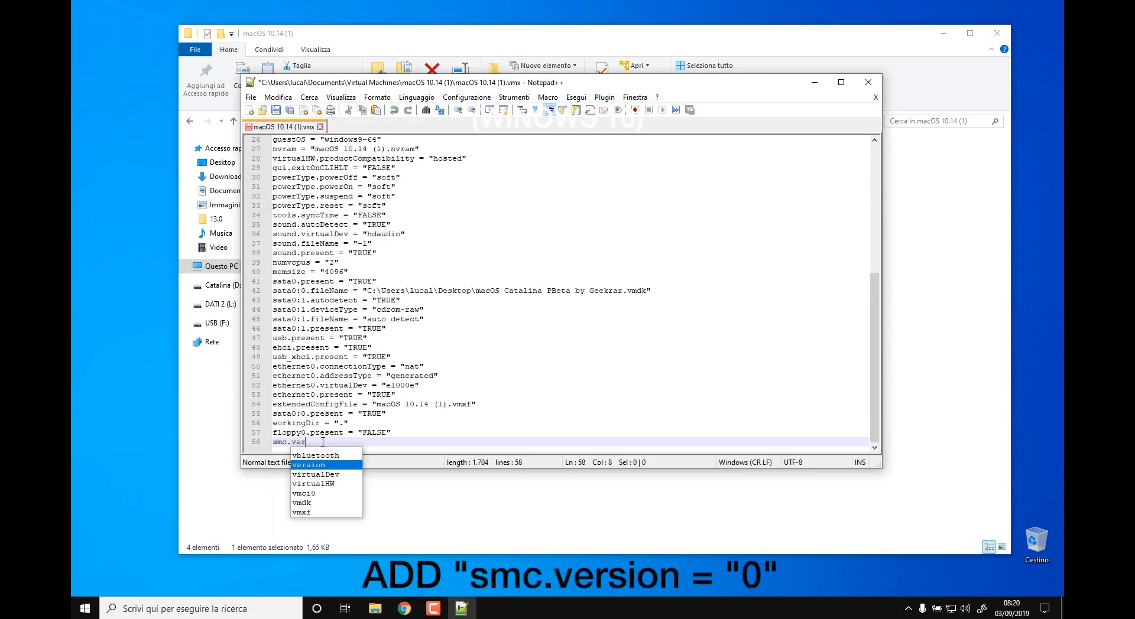
pyautogui.write('sion = 0')
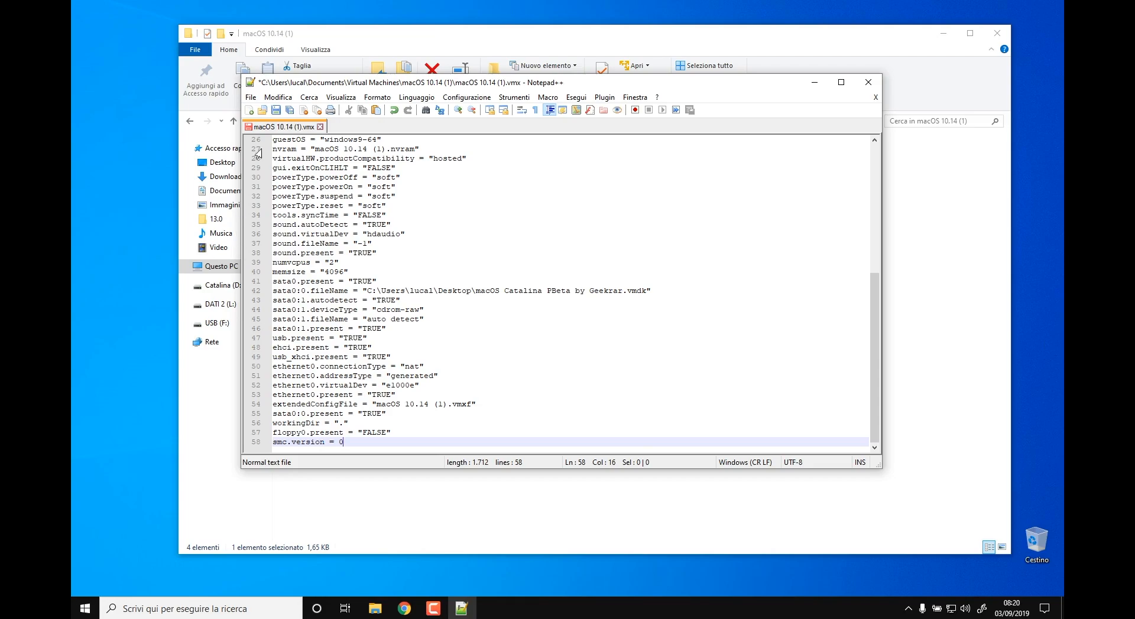
pyautogui.click(250, 97)
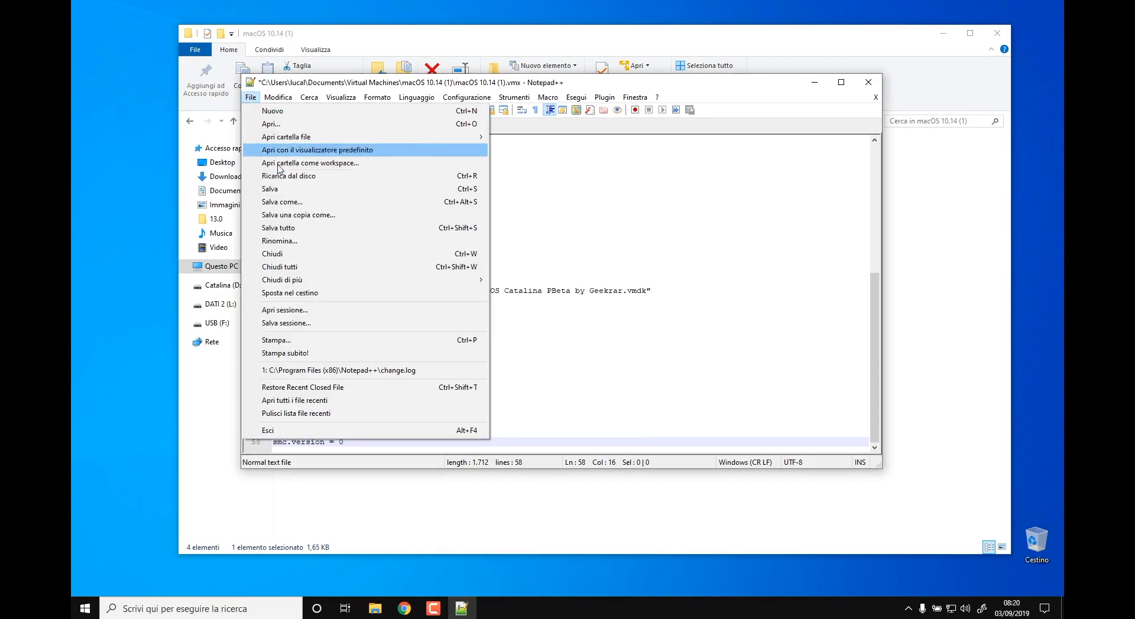
pyautogui.click(284, 190)
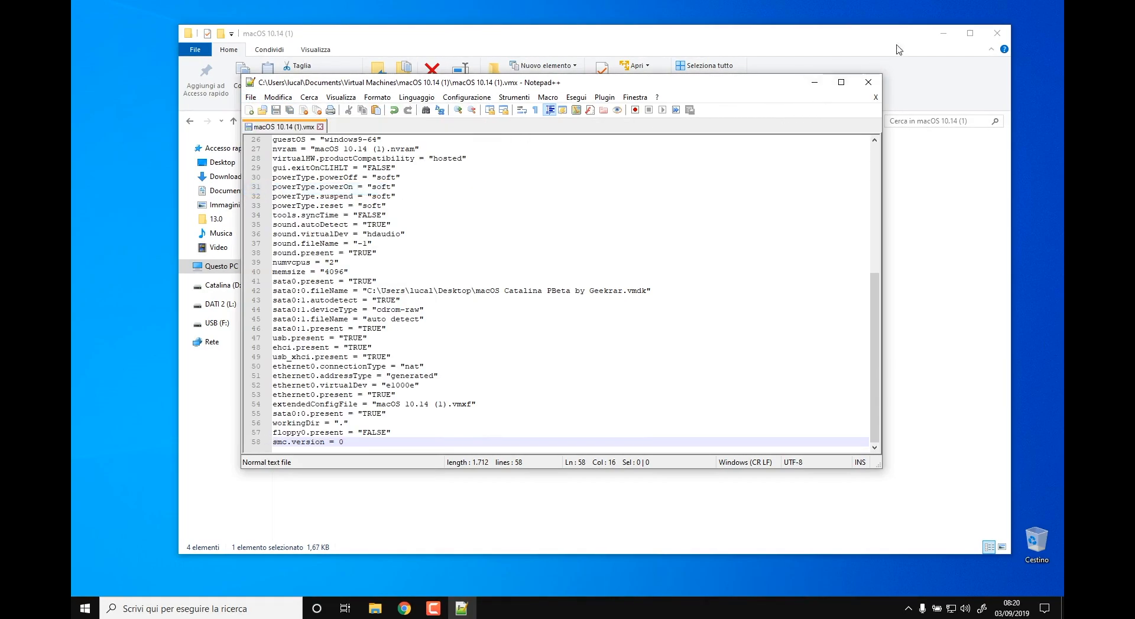
pyautogui.click(868, 83)
pyautogui.click(997, 33)
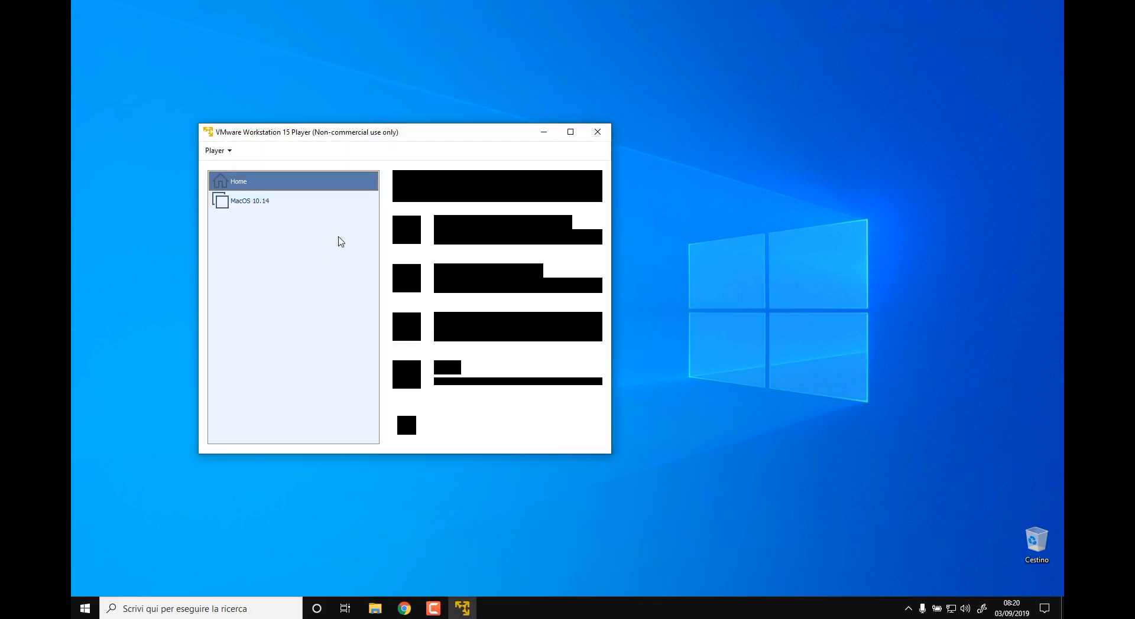
# Step: Start MacOS 10.14 in a maximized window and answer the sata0:1 connection prompt
pyautogui.click(249, 202)
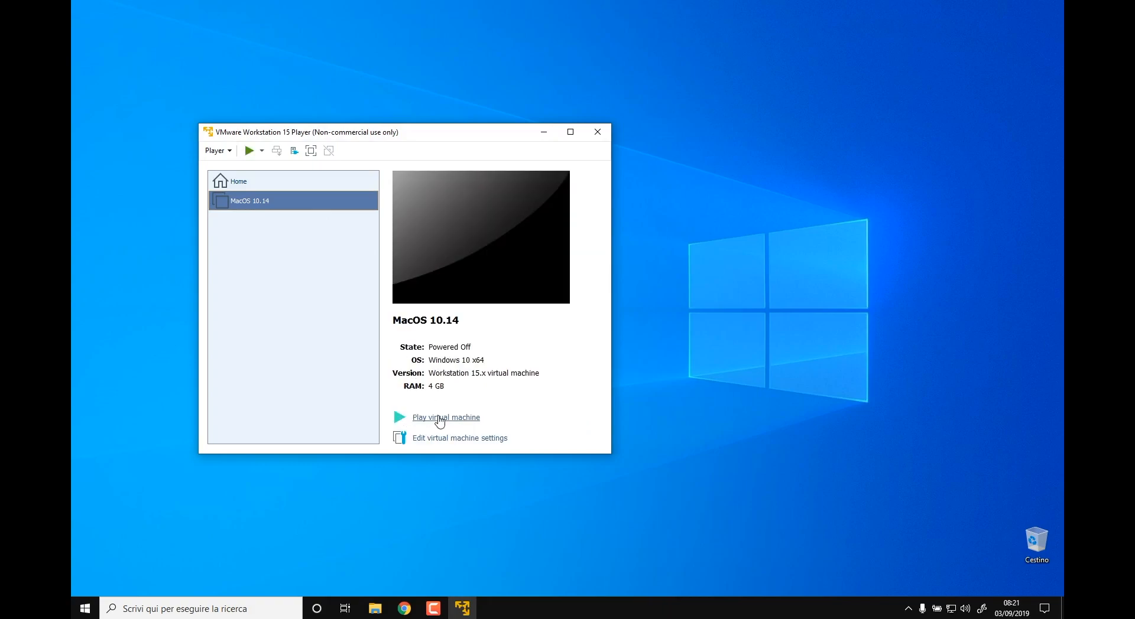
pyautogui.click(435, 418)
pyautogui.click(571, 132)
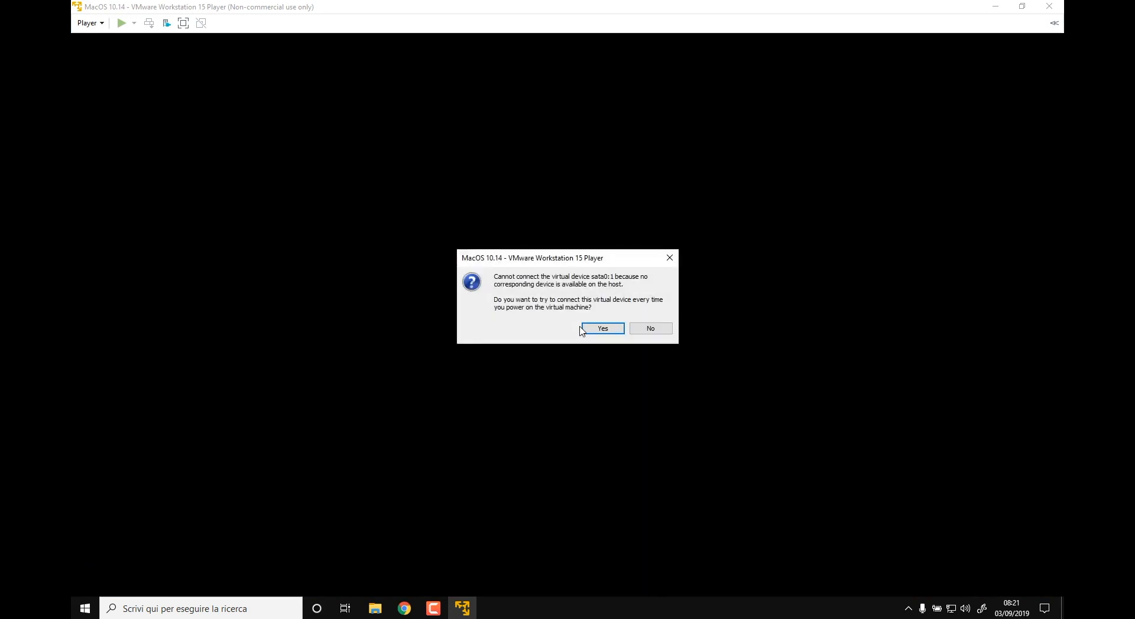
pyautogui.click(598, 336)
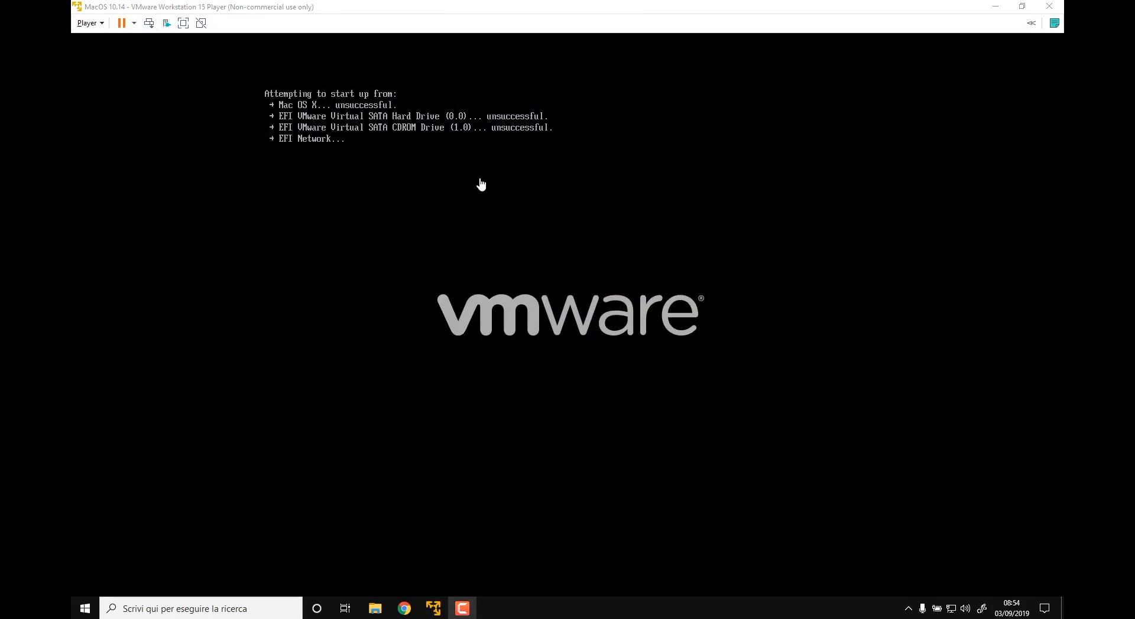
# Step: Shut down the MacOS 10.14 guest and confirm powering it off
pyautogui.click(134, 23)
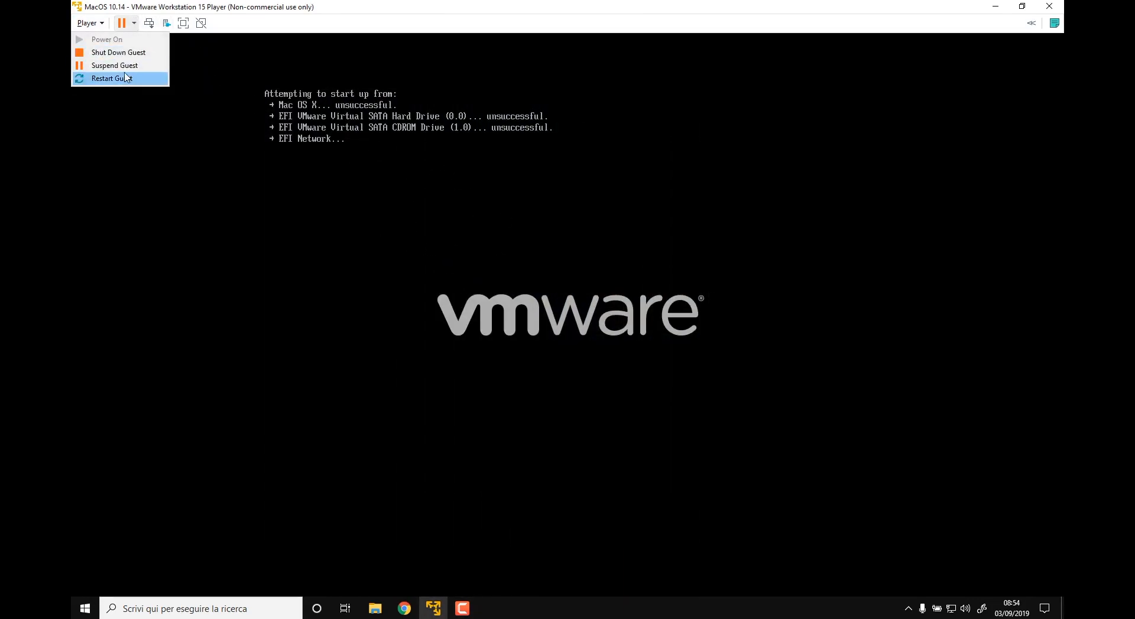
pyautogui.click(101, 55)
pyautogui.click(595, 326)
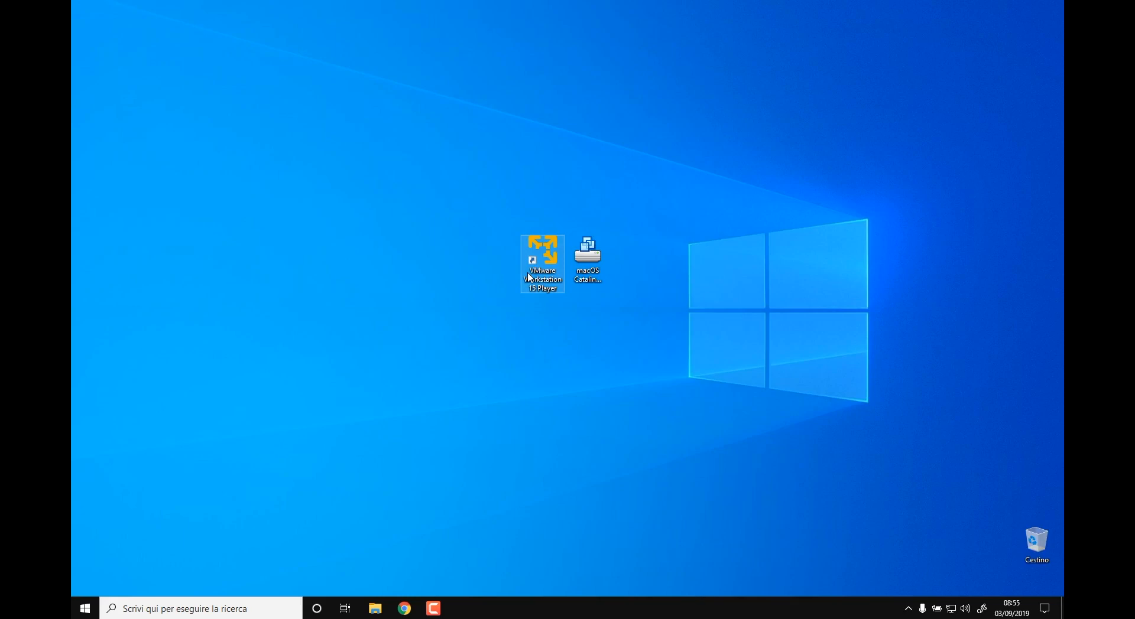
# Step: Relaunch VMware Workstation 15 Player, center its window and select MacOS 10.14
pyautogui.doubleClick(529, 278)
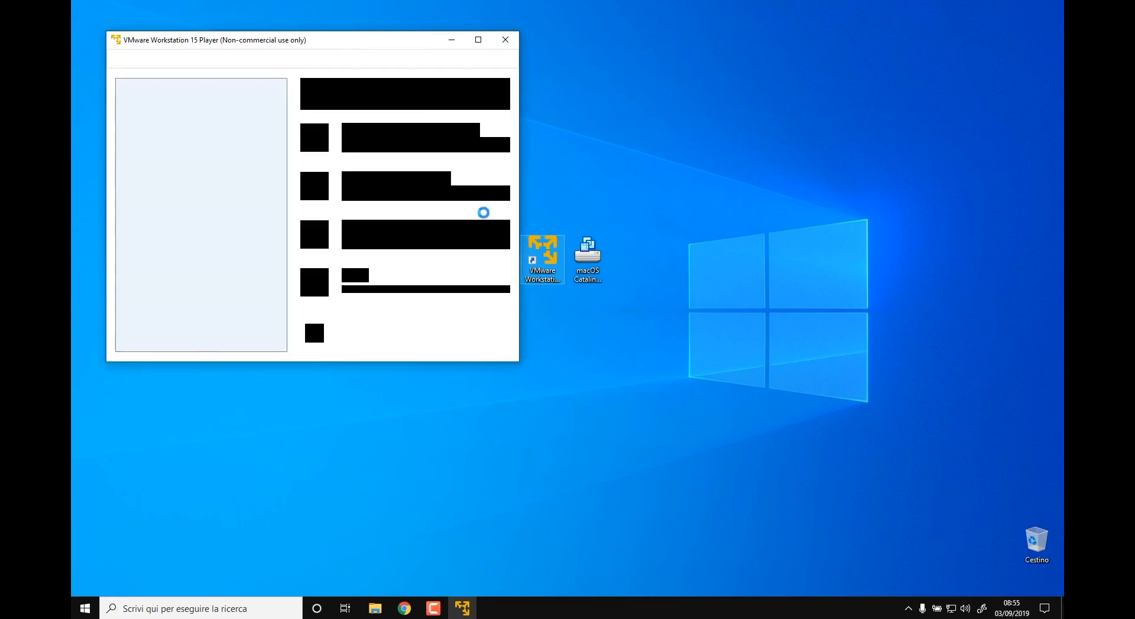
pyautogui.moveTo(329, 46); pyautogui.dragTo(545, 111)
pyautogui.click(423, 183)
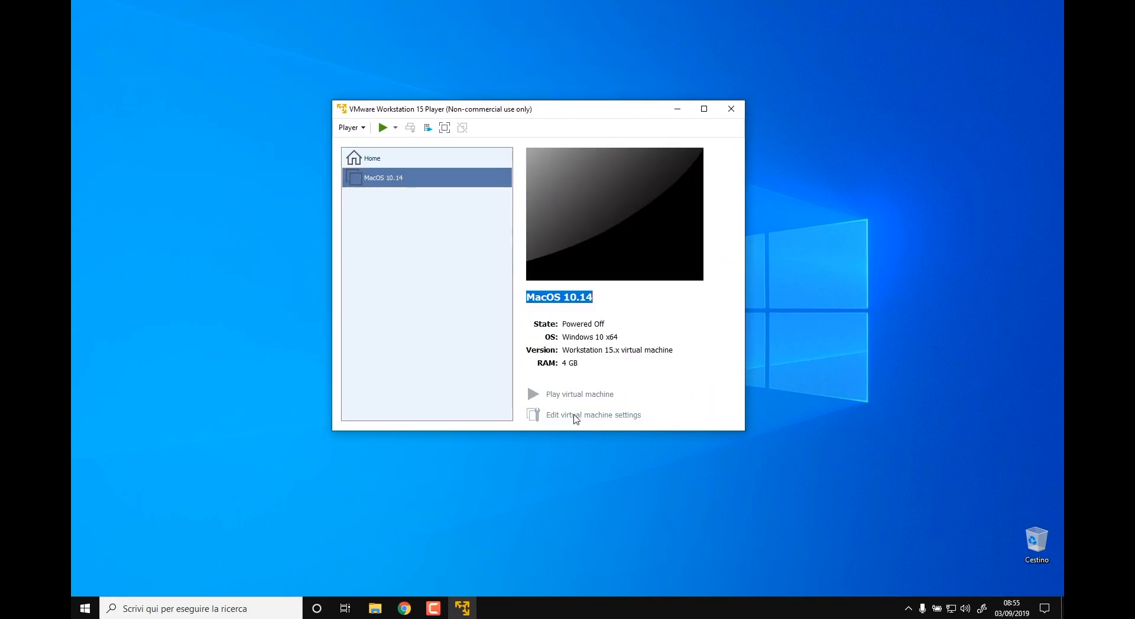
# Step: Change the guest OS back to Apple Mac OS X, version macOS 10.14
pyautogui.click(560, 417)
pyautogui.click(384, 91)
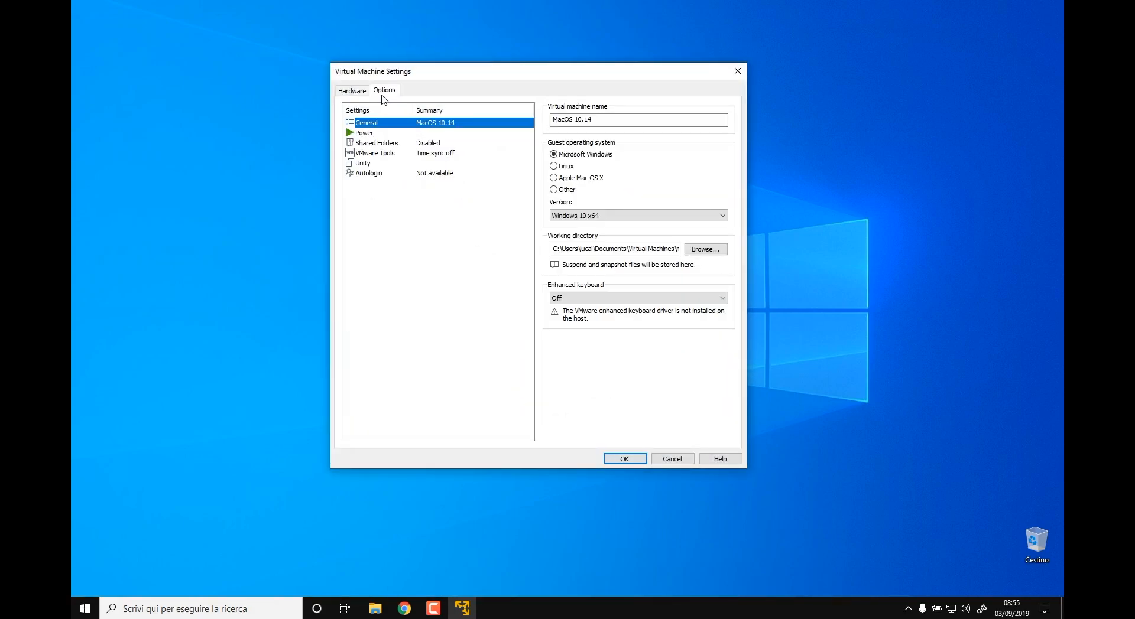
pyautogui.click(565, 178)
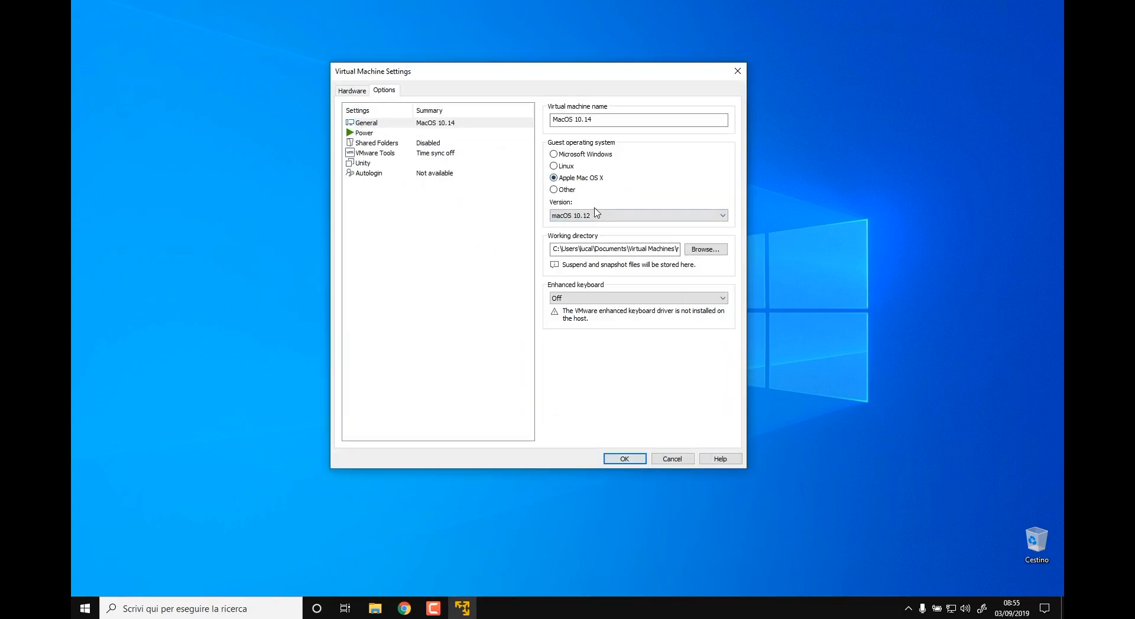
pyautogui.click(597, 215)
pyautogui.click(568, 227)
pyautogui.click(614, 459)
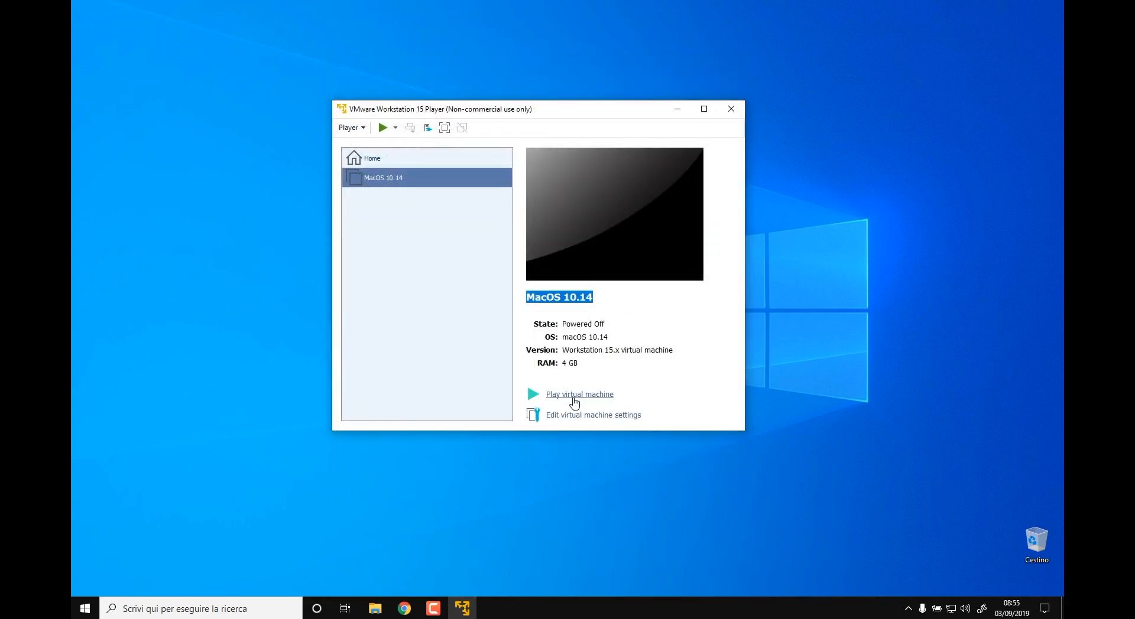
# Step: Power on MacOS 10.14 maximized and dismiss the missing sata0:1 device warning
pyautogui.click(572, 395)
pyautogui.click(704, 109)
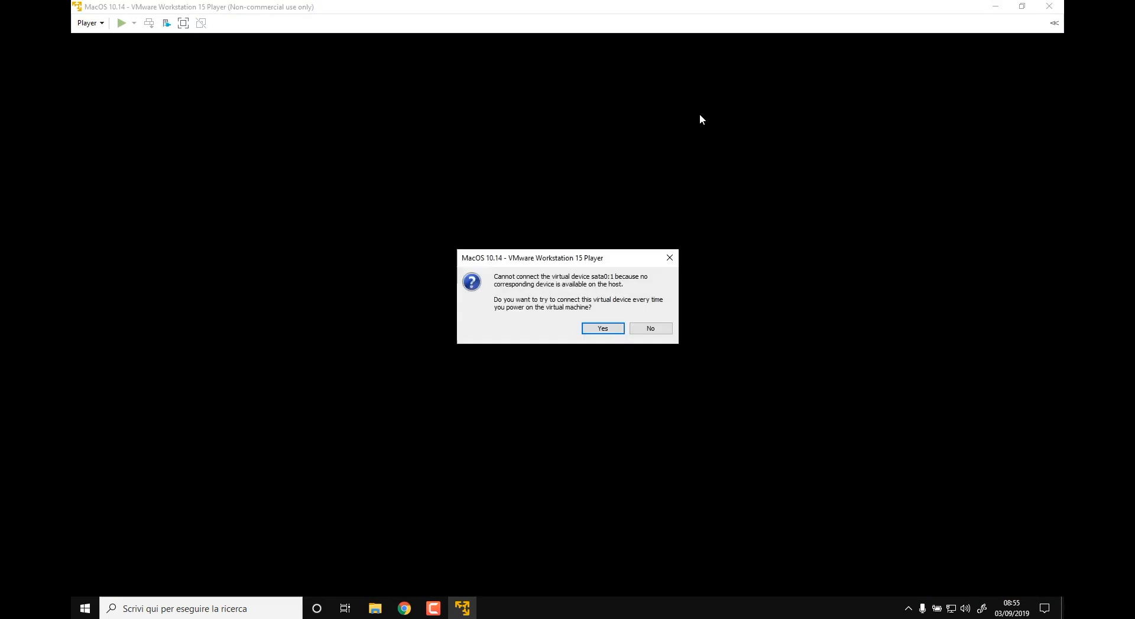
pyautogui.click(603, 327)
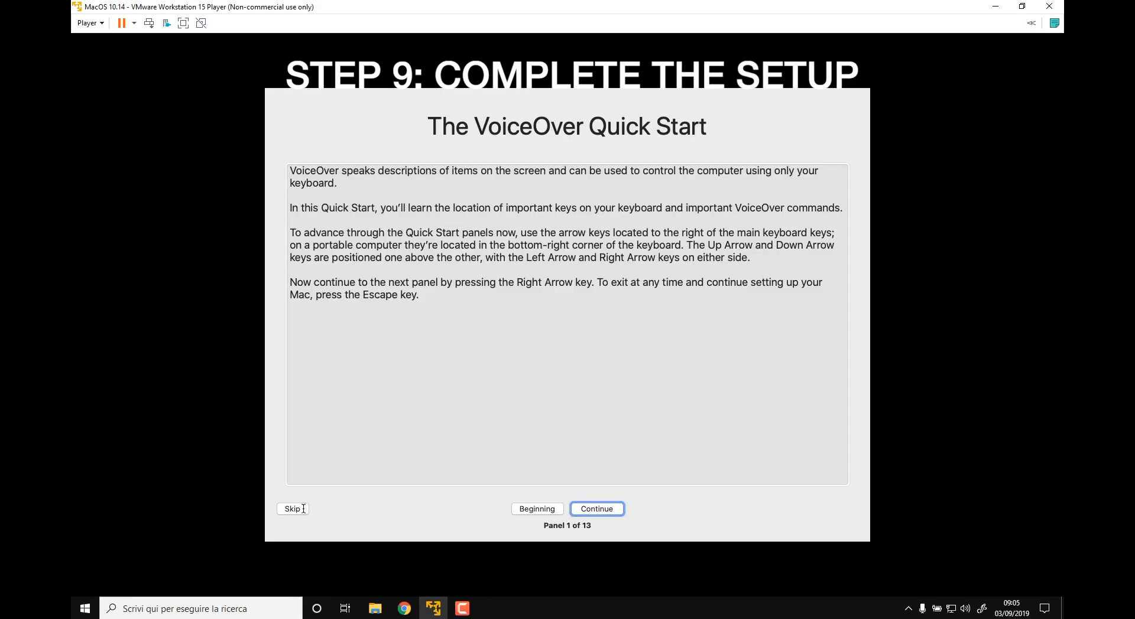
# Step: Exit the VoiceOver quick start and choose Italy as the country
pyautogui.press('Escape')
pyautogui.scroll(-10, 561, 374)
pyautogui.scroll(-5, 548, 359)
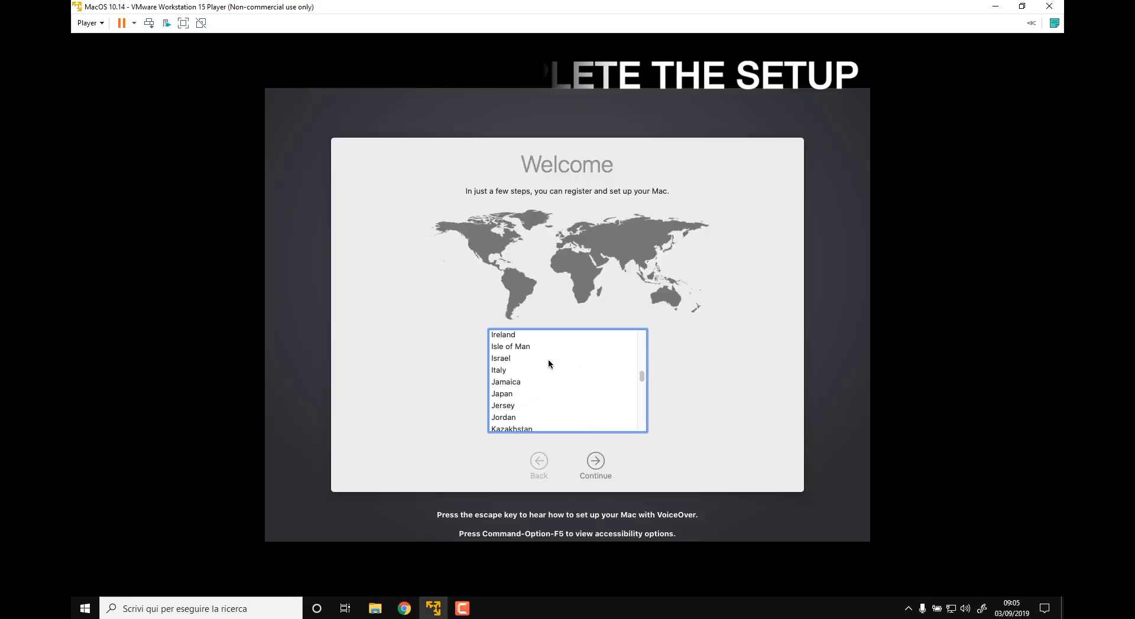
pyautogui.click(506, 370)
pyautogui.click(596, 464)
# Step: Continue past languages, privacy and data transfer, skip the Apple ID sign-in, and agree to the terms
pyautogui.click(595, 461)
pyautogui.click(595, 461)
pyautogui.click(595, 461)
pyautogui.click(557, 210)
pyautogui.click(647, 199)
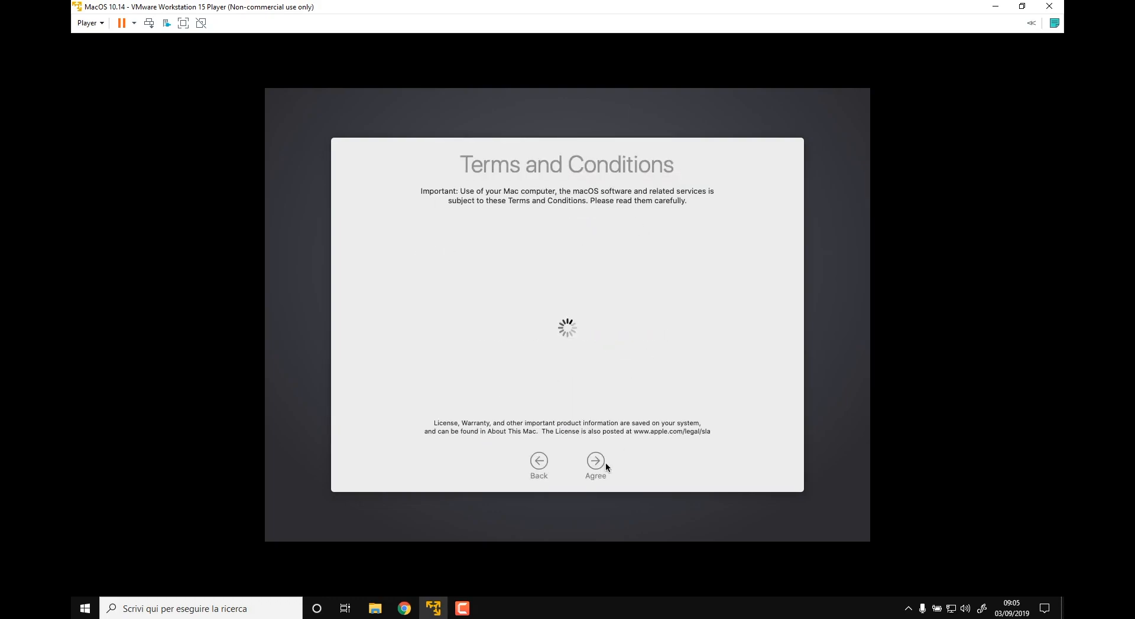
pyautogui.click(656, 210)
# Step: Create the new user account with a full name and a verified password
pyautogui.write('Luca La Bella')
pyautogui.press('Tab')
pyautogui.press('Tab')
pyautogui.write('*********')
pyautogui.press('Tab')
pyautogui.write('*********')
pyautogui.click(584, 456)
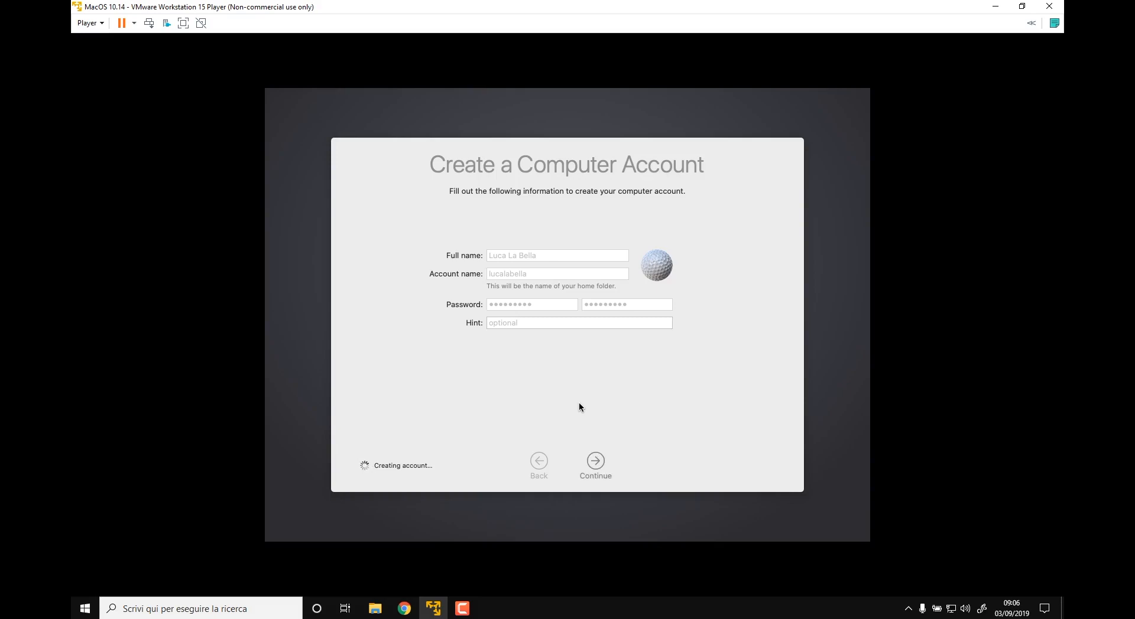
# Step: Accept express setup, skip analytics and Screen Time, and choose the Dark appearance
pyautogui.click(603, 460)
pyautogui.click(604, 460)
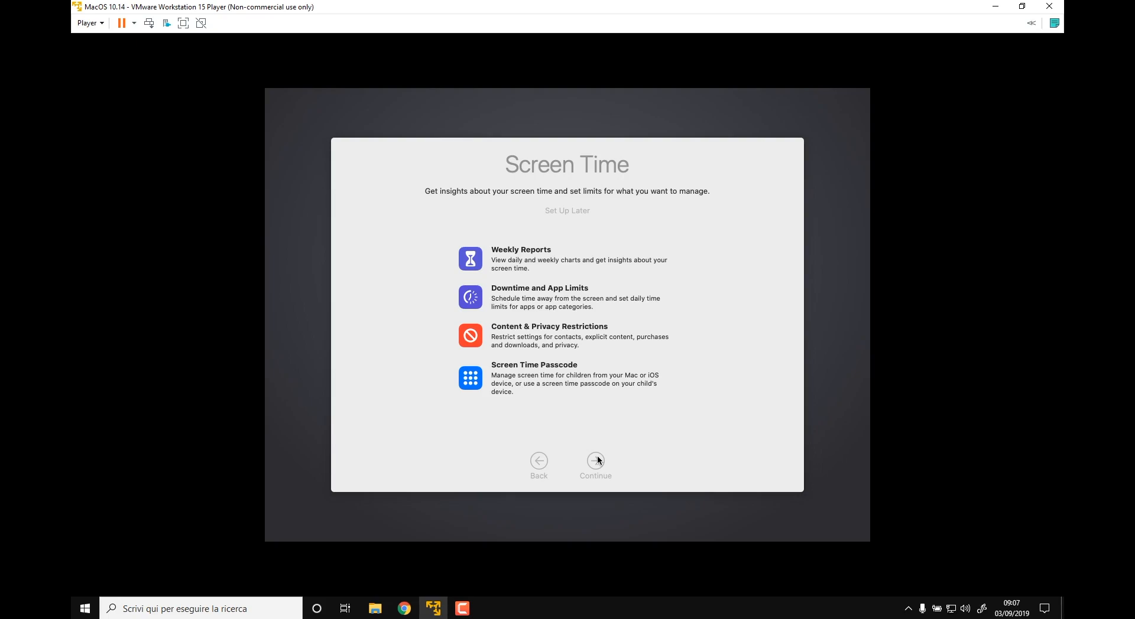
pyautogui.click(595, 460)
pyautogui.click(568, 258)
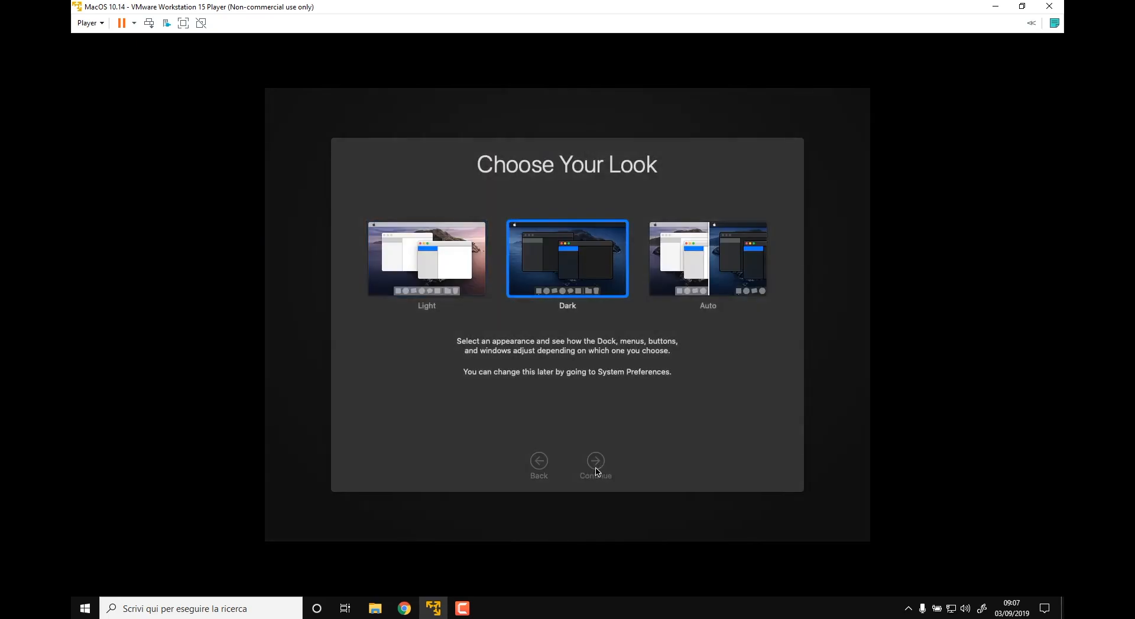
pyautogui.click(597, 470)
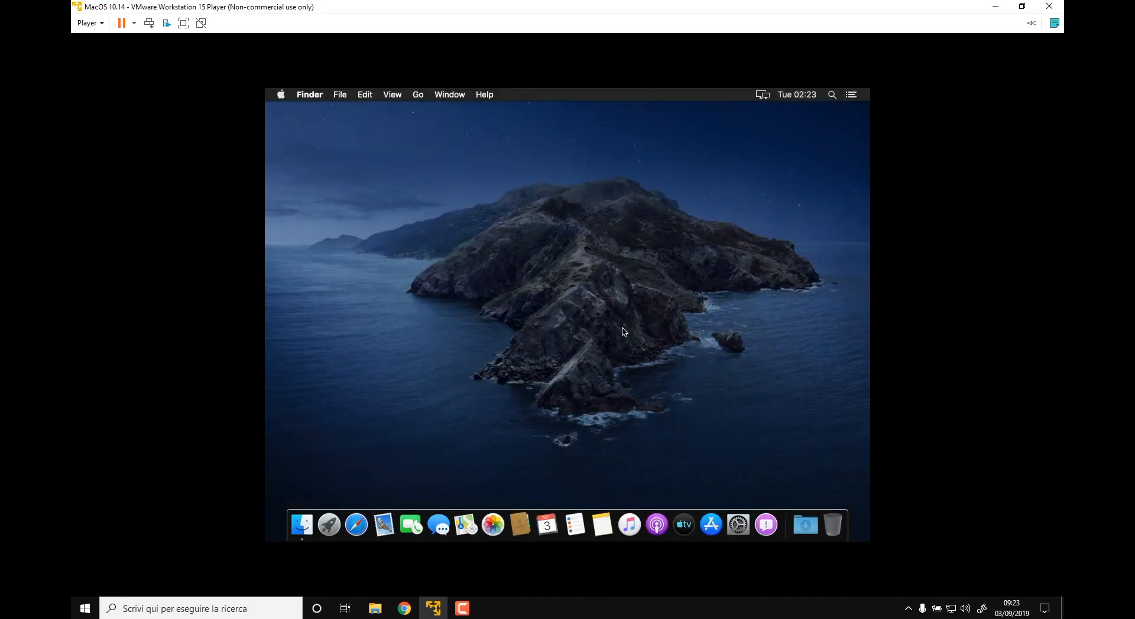
# Step: Mount the VMware Tools disc through Player > Manage and launch Install VMware Tools
pyautogui.click(92, 23)
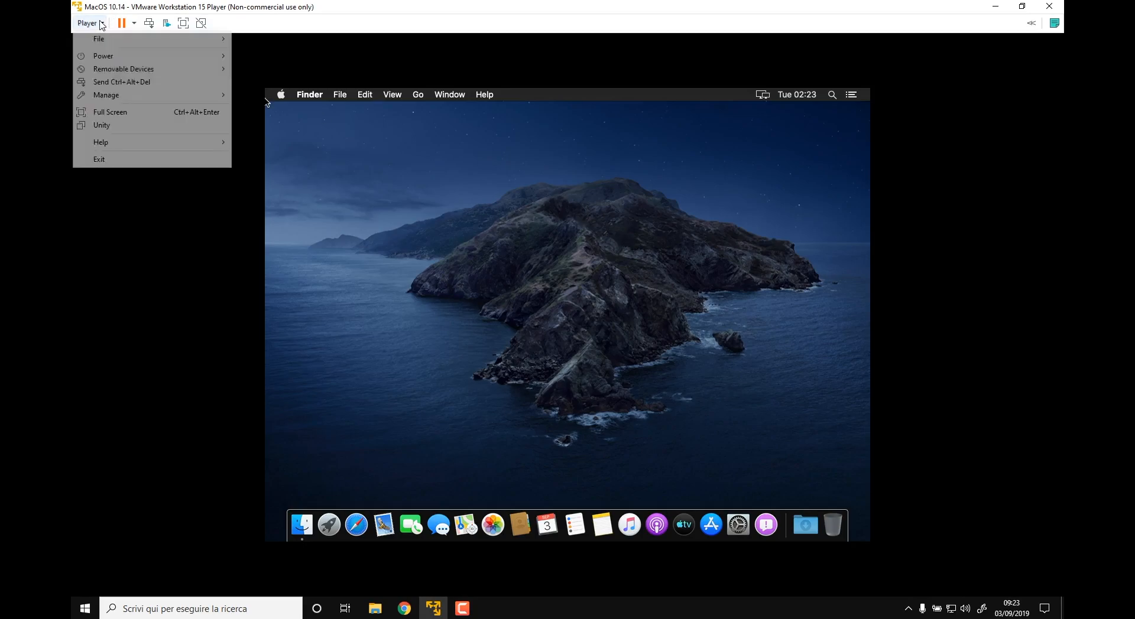
pyautogui.moveTo(127, 95)
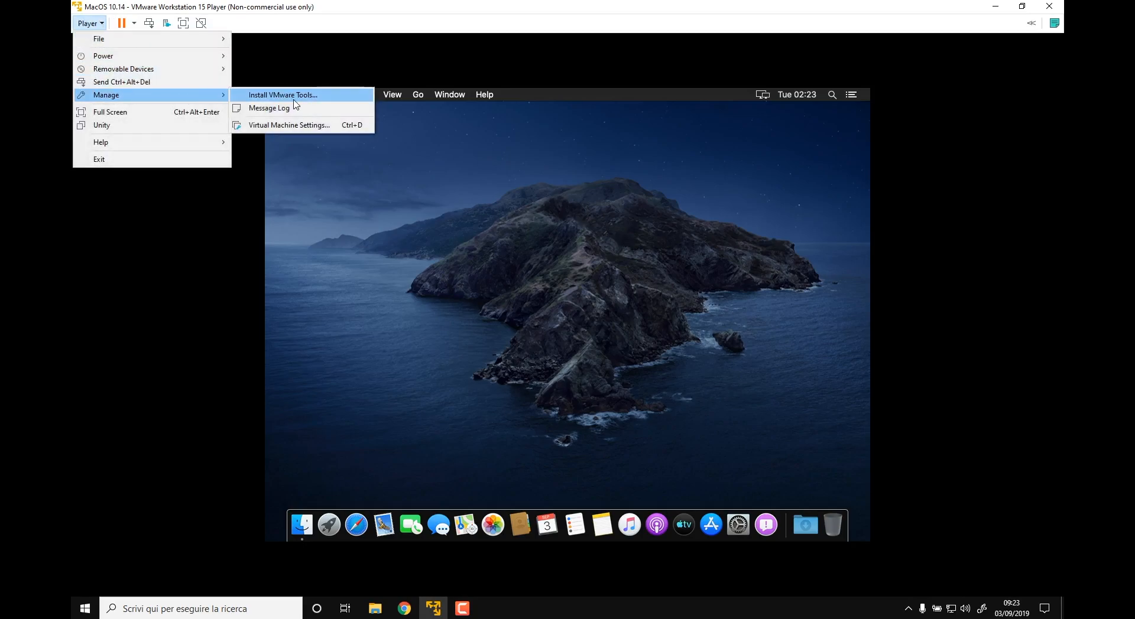
pyautogui.click(283, 99)
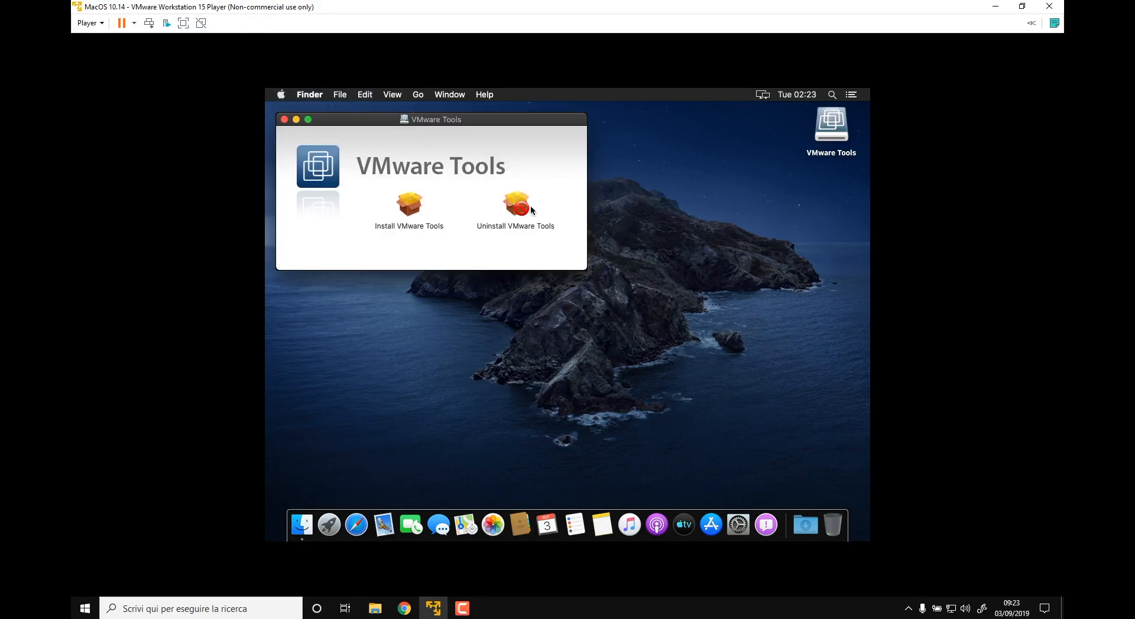
pyautogui.click(421, 208)
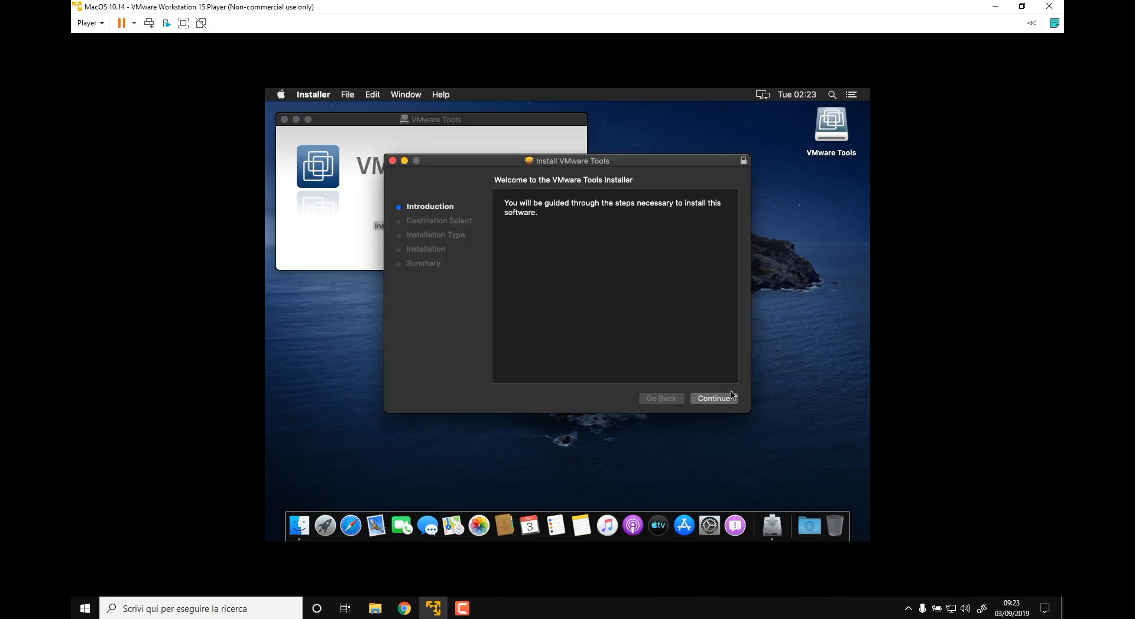
# Step: Install VMware Tools with the account password, accepting the restart, then log back in
pyautogui.click(725, 399)
pyautogui.click(725, 398)
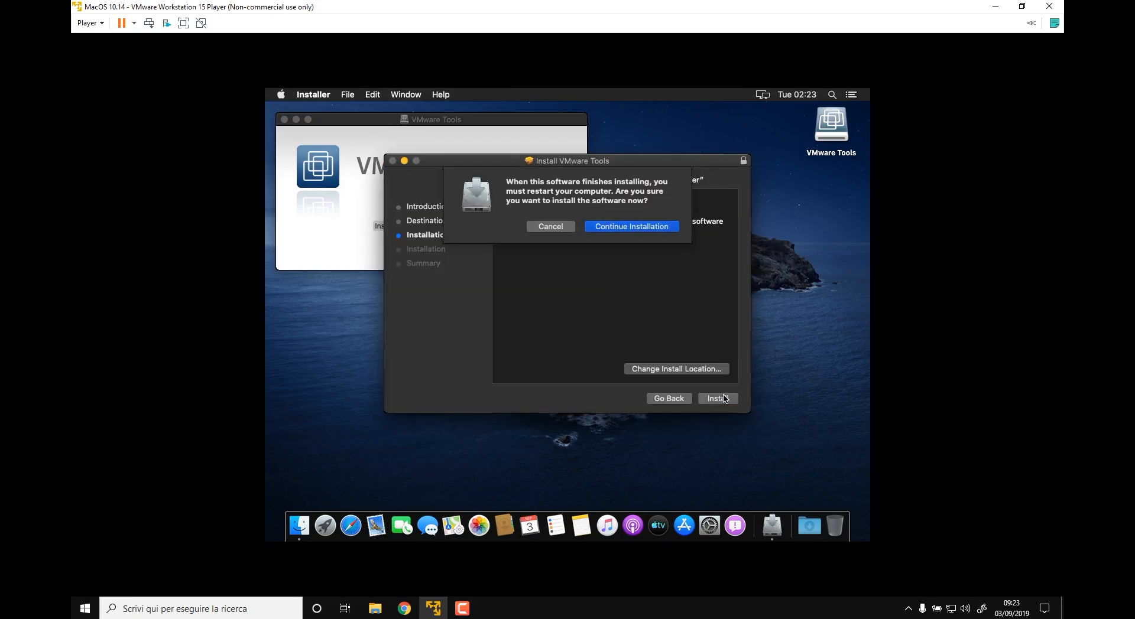
pyautogui.press('Return')
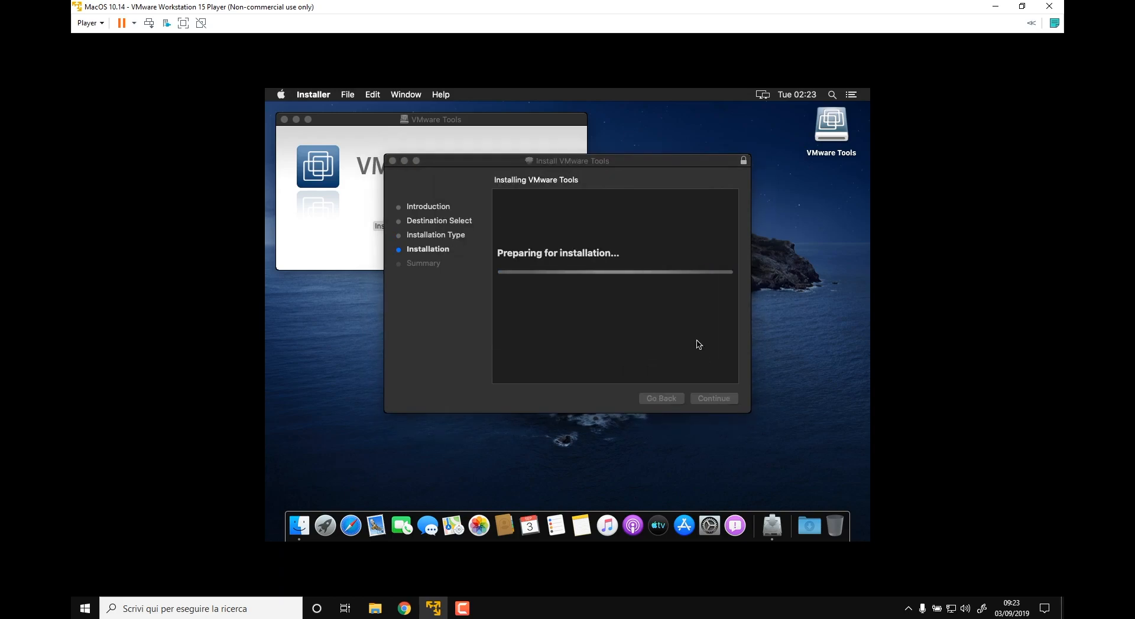
pyautogui.write('•••••••••')
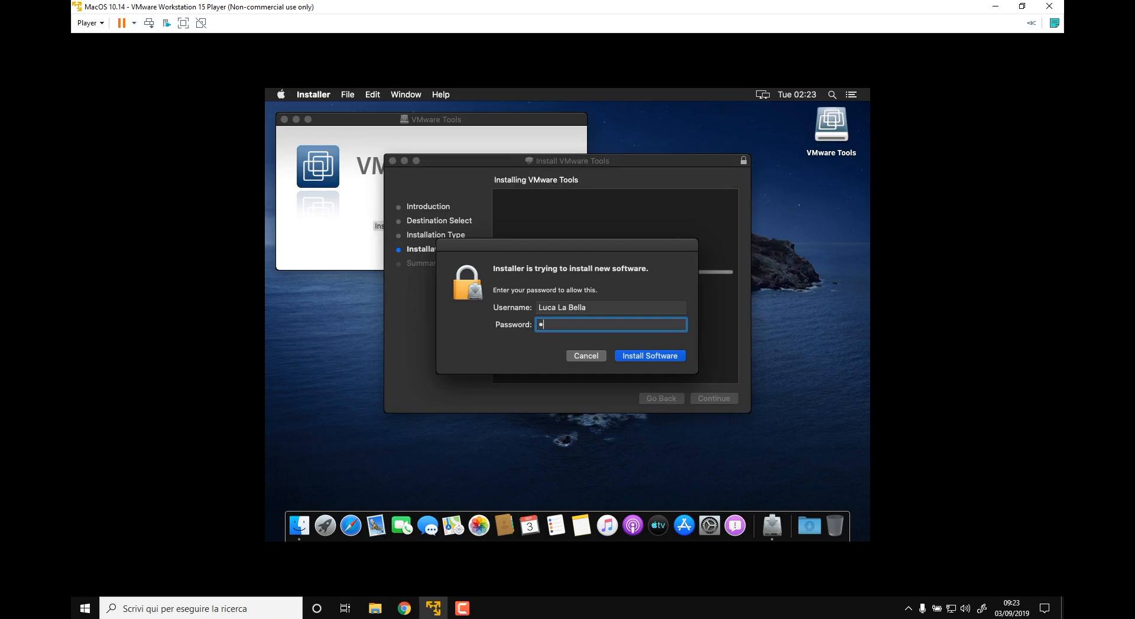
pyautogui.press('Return')
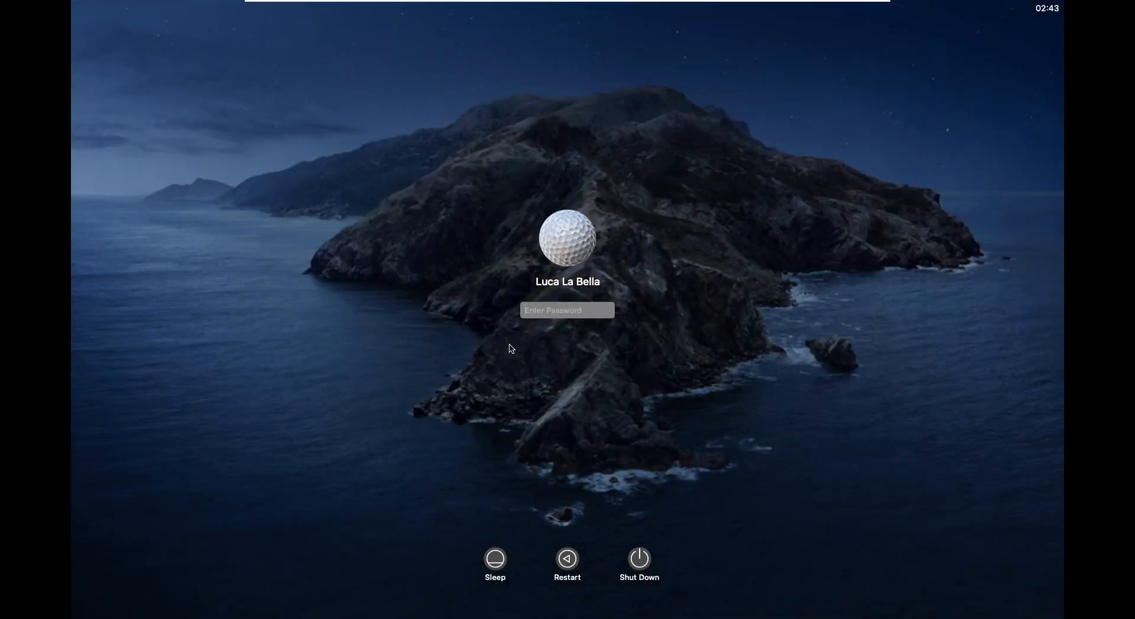
pyautogui.write('a')
pyautogui.press('Return')
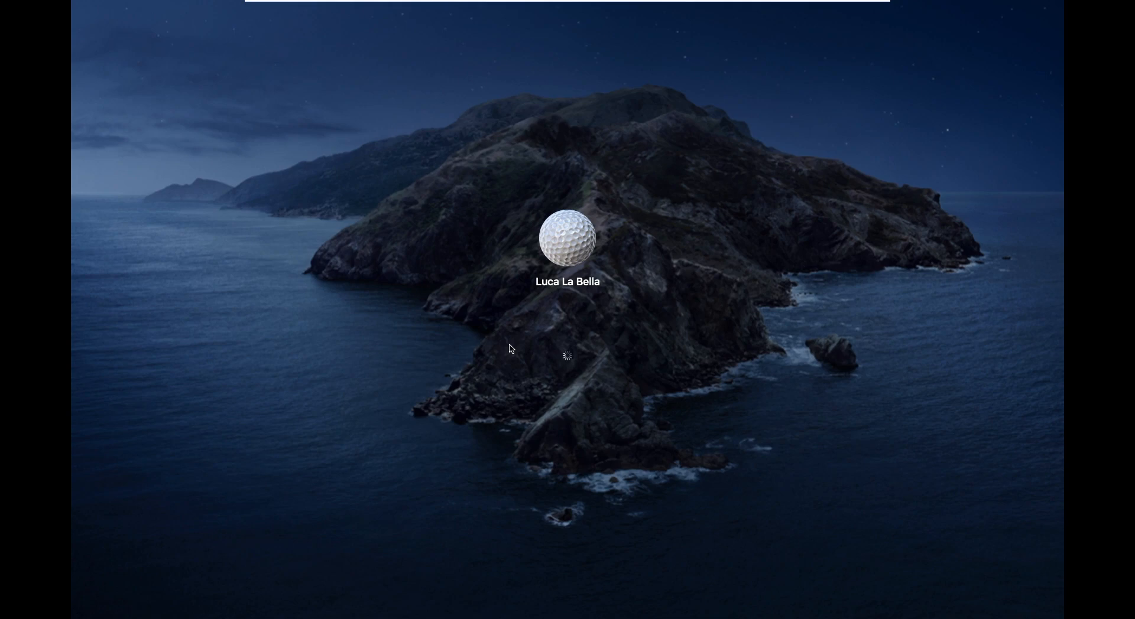
# Step: Finish the post-restart sign-in until the Catalina Finder desktop appears
pyautogui.click(512, 349)
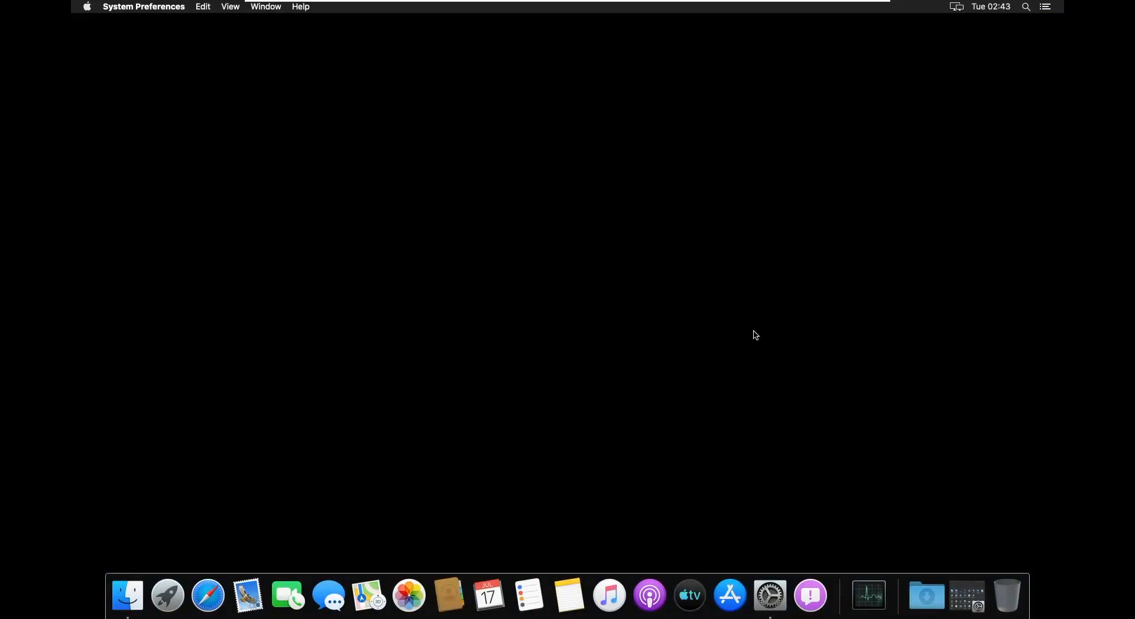
pyautogui.click(773, 327)
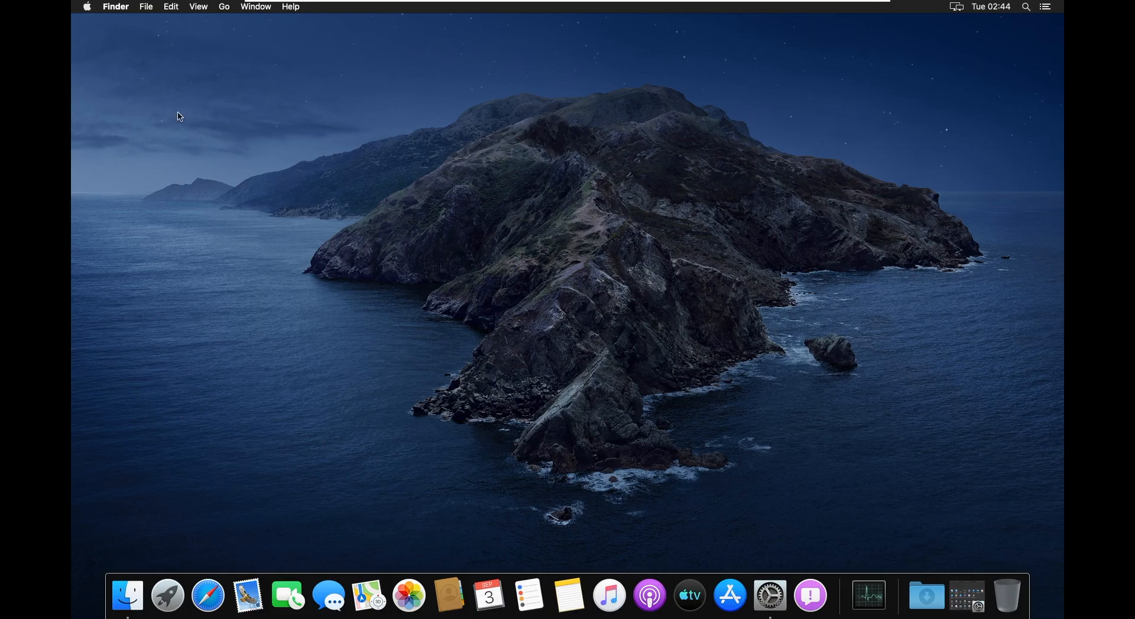
# Step: Open About This Mac from the Apple menu and dismiss the System Extension Blocked warning
pyautogui.click(86, 7)
pyautogui.click(110, 24)
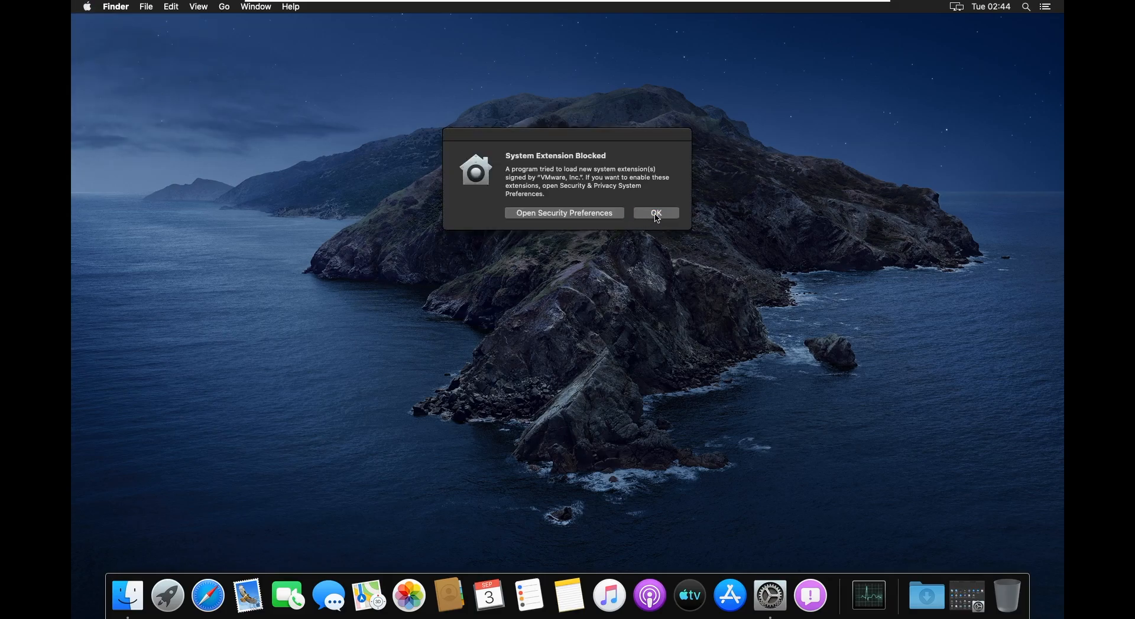
pyautogui.click(654, 215)
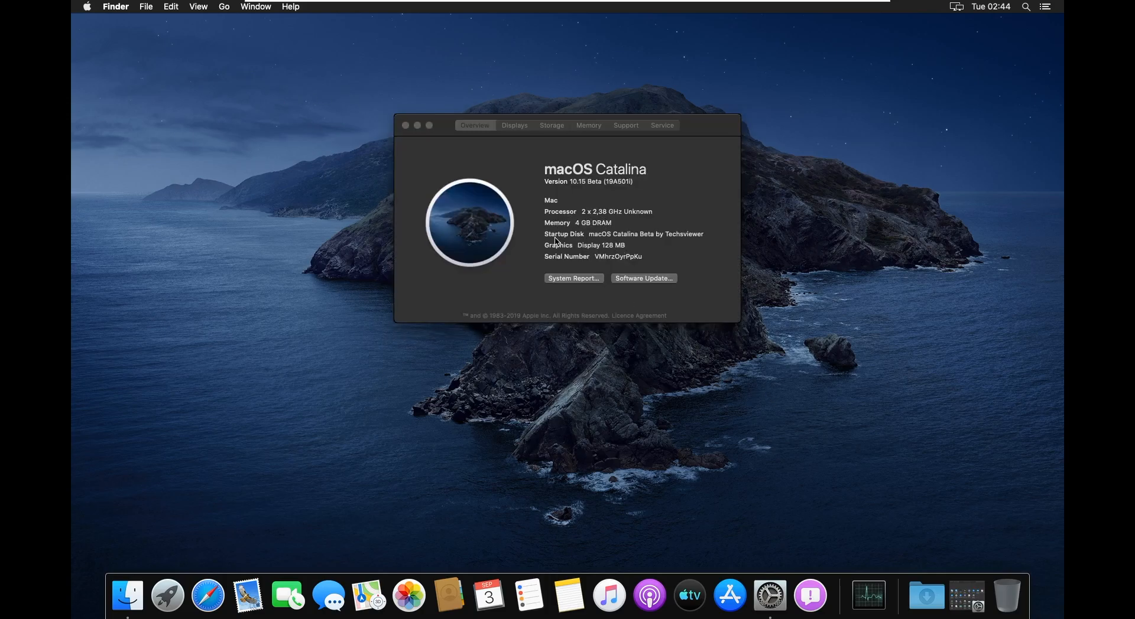
# Step: Review the Displays and Storage details, close the window, then open and close Launchpad
pyautogui.click(514, 129)
pyautogui.click(515, 128)
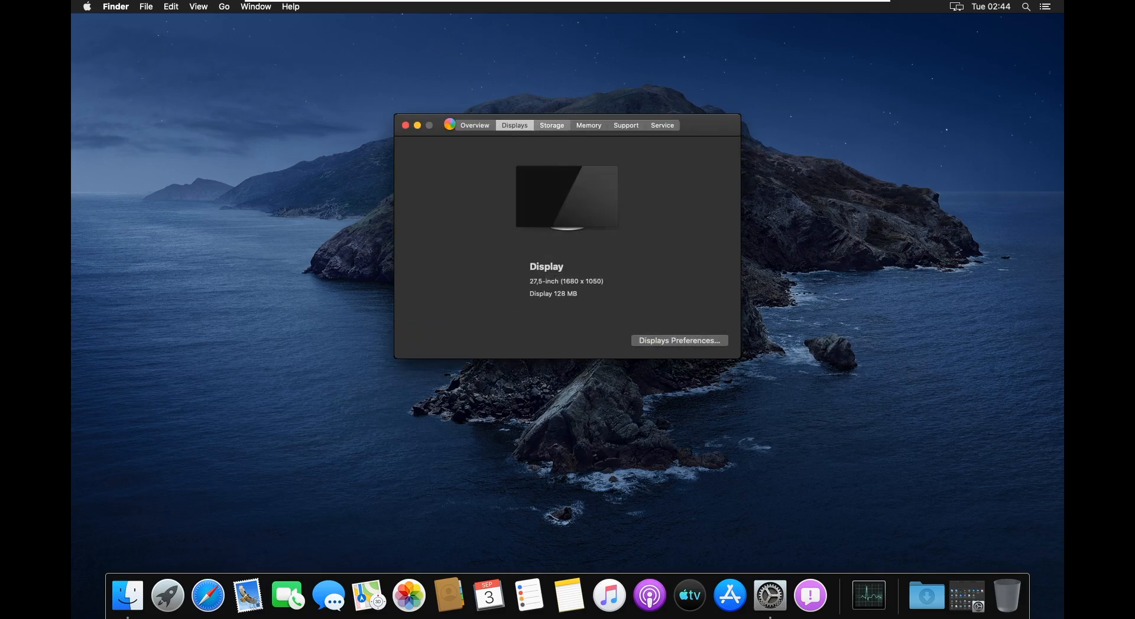
pyautogui.click(552, 126)
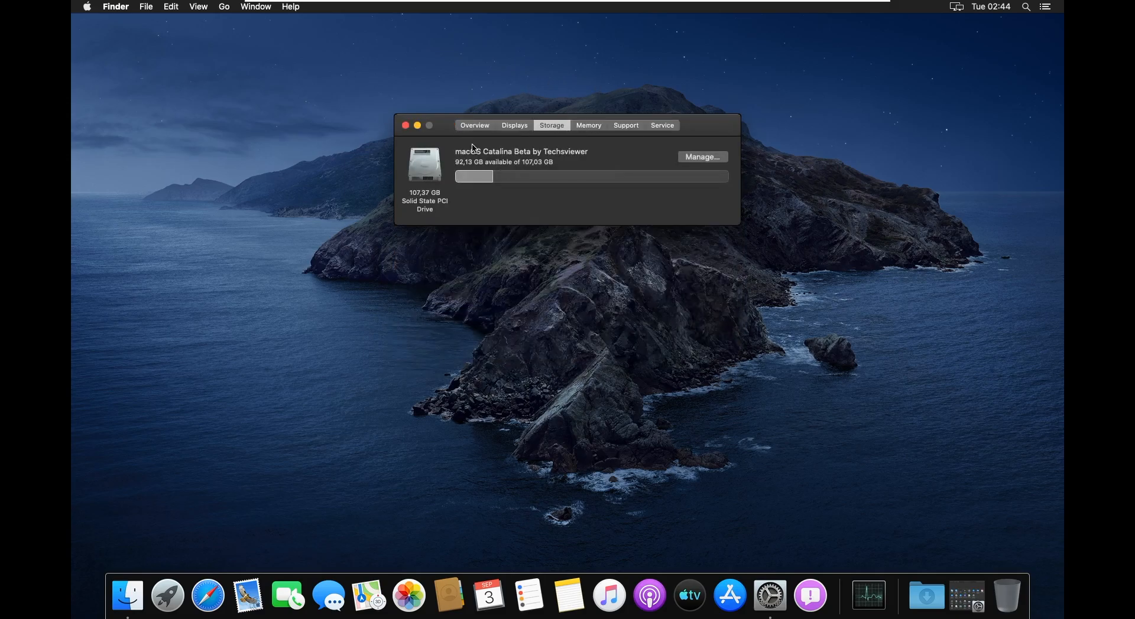
pyautogui.click(406, 125)
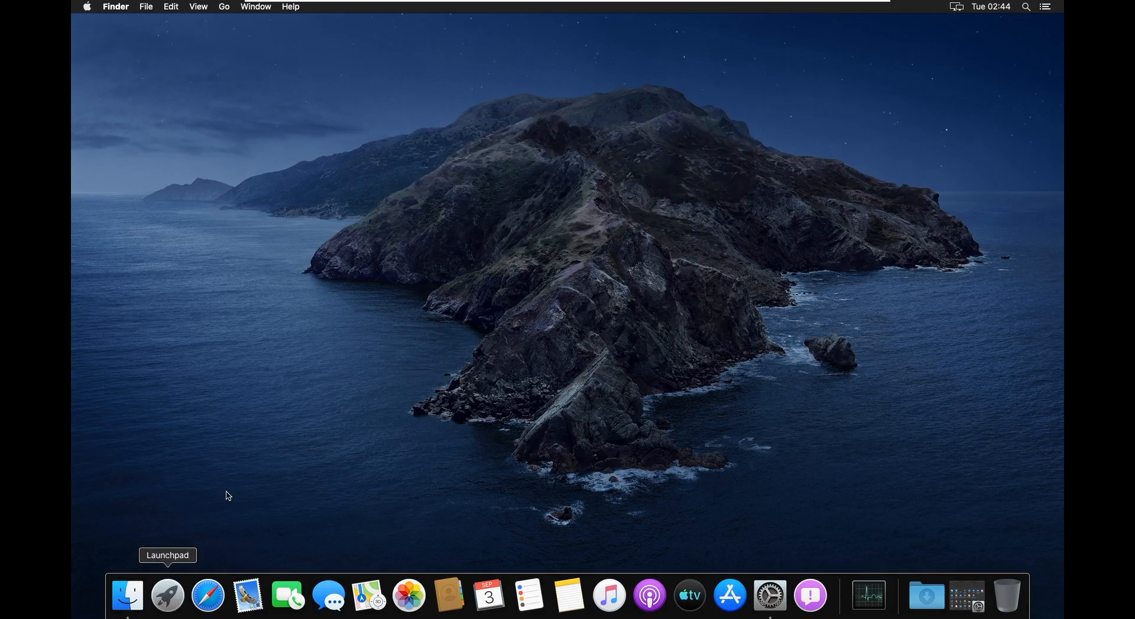
pyautogui.click(178, 608)
pyautogui.click(170, 591)
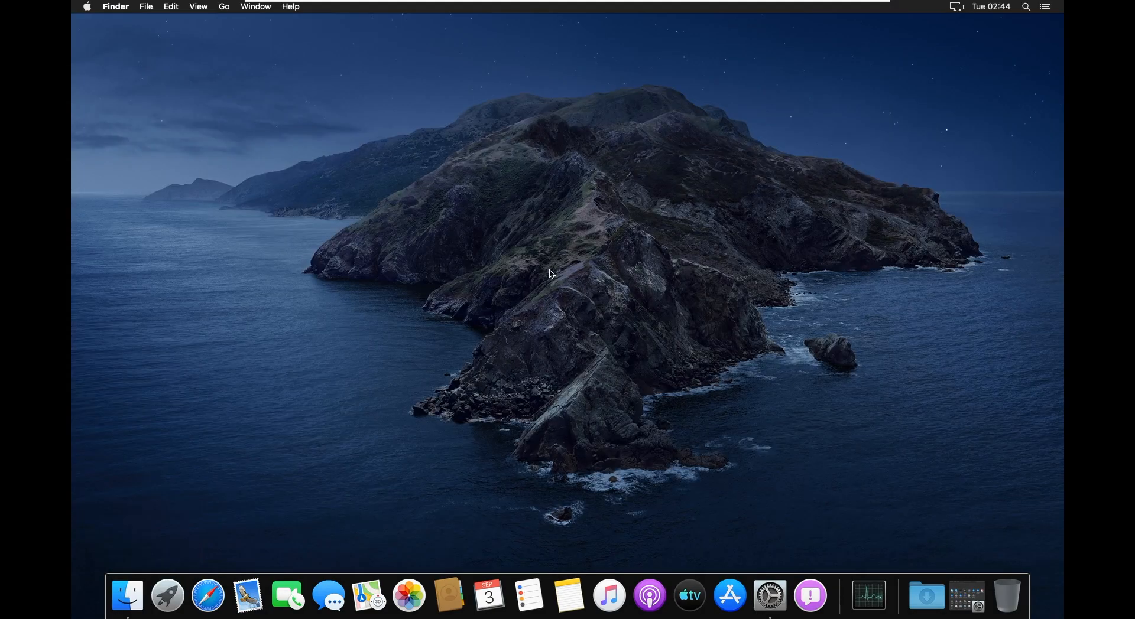